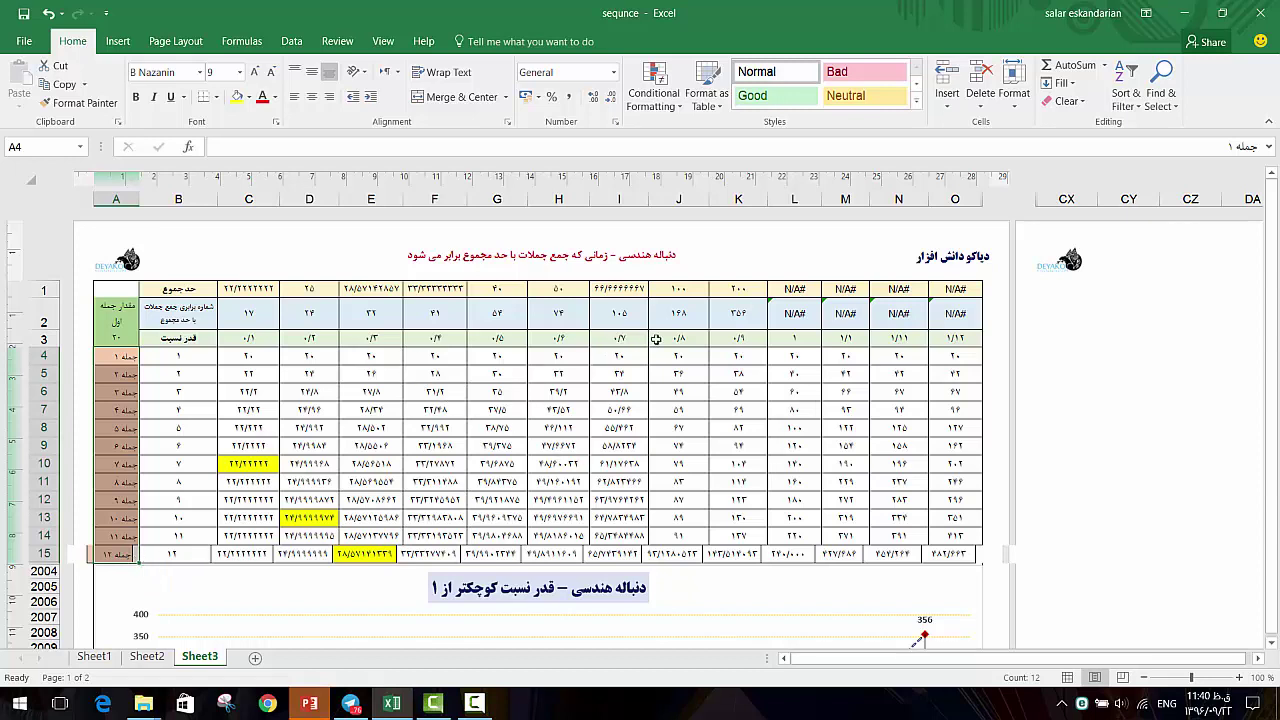
Step: Review the common ratios in C3:K3, and switch to PowerPoint to view the geometric sum formulas on slide 6
click(780, 342)
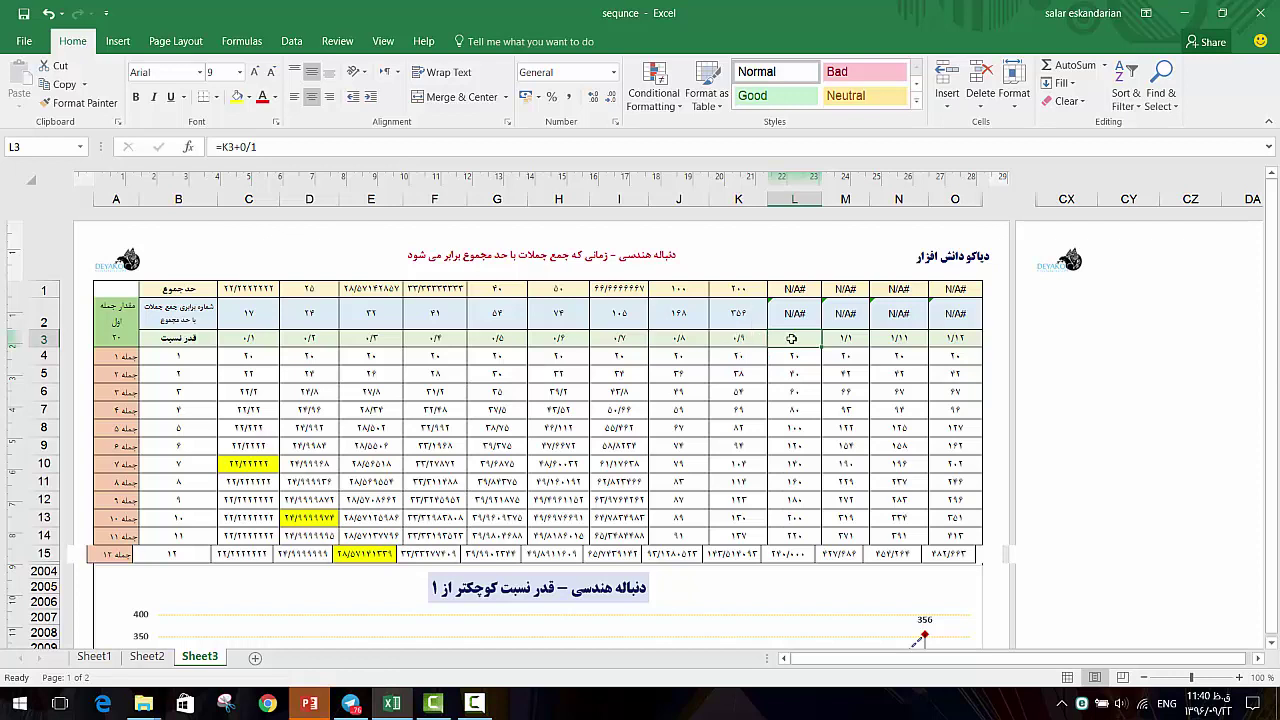
drag(750, 343, 248, 335)
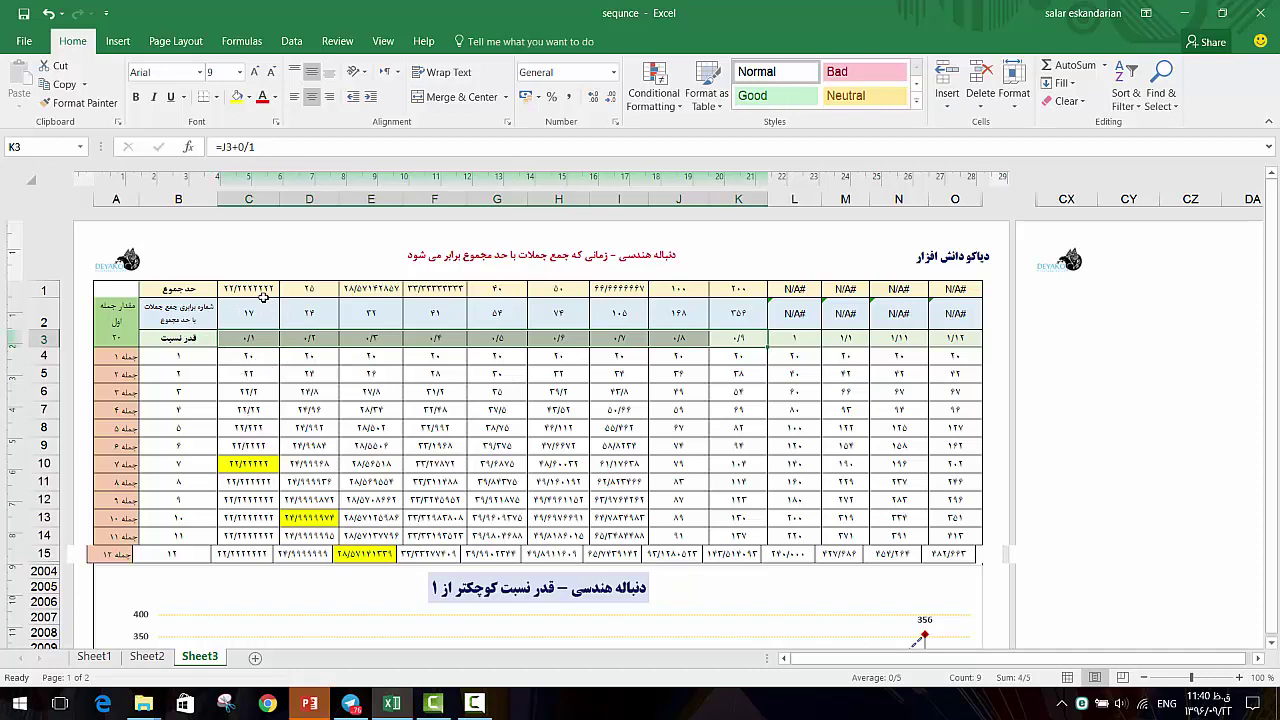
click(310, 703)
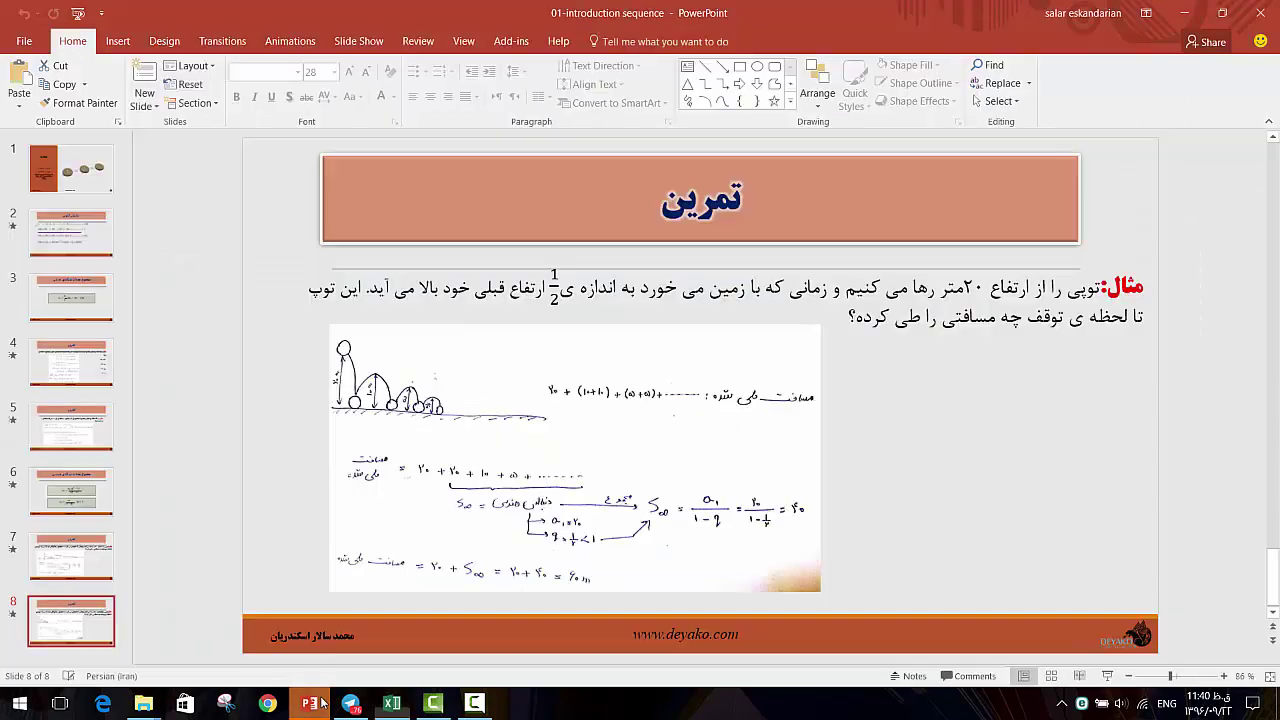
click(109, 488)
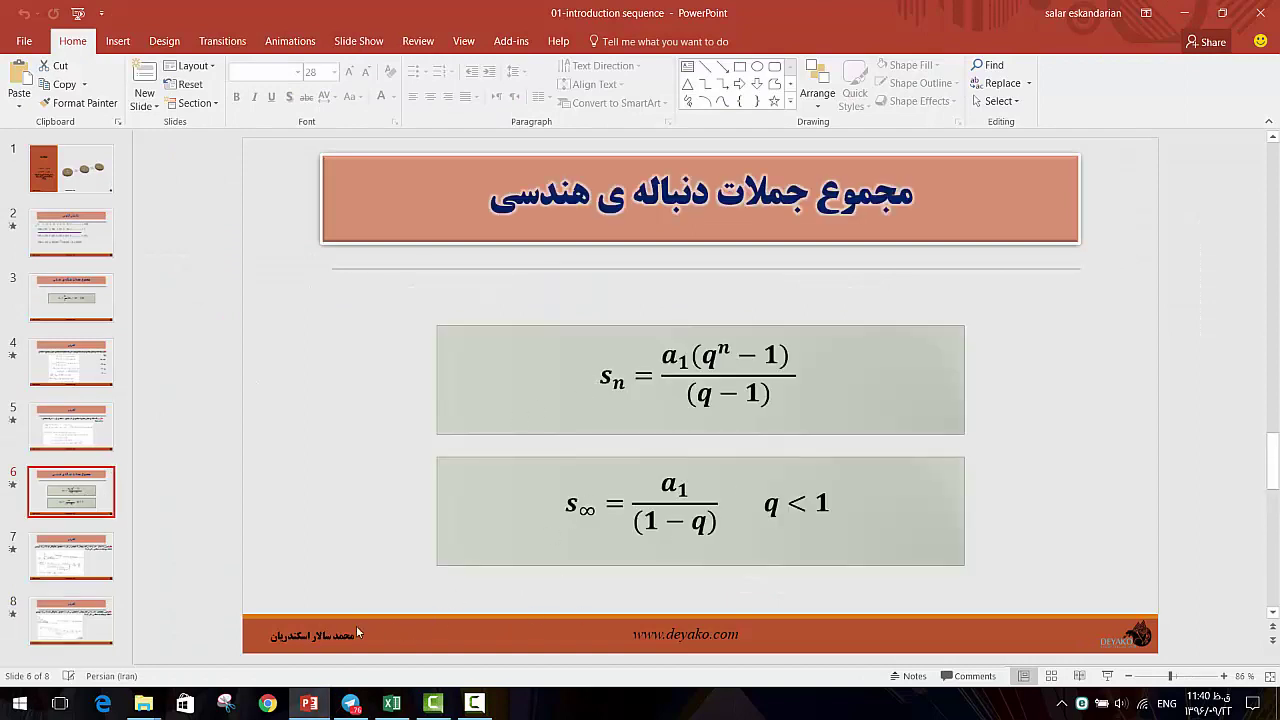
mouse_move(396, 706)
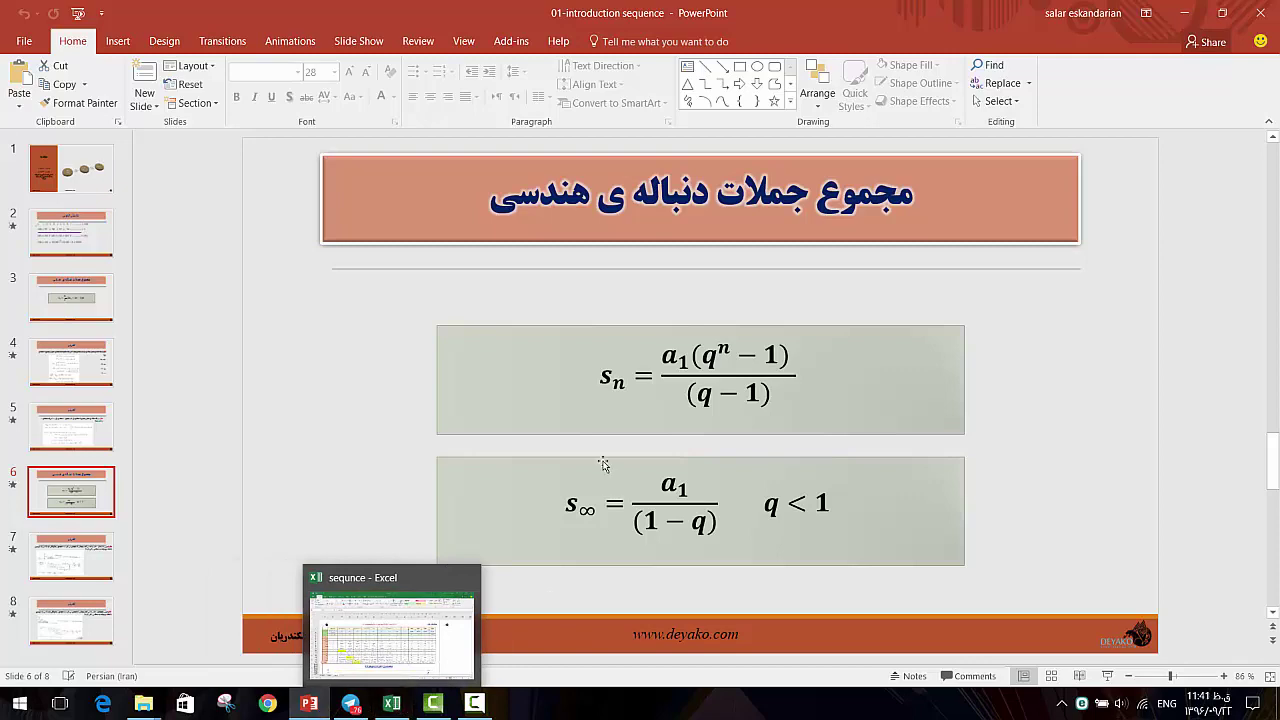
Step: Return to Excel and inspect the first common ratio in C3, the highlighted partial sum in C10 and the first term in A3
click(394, 705)
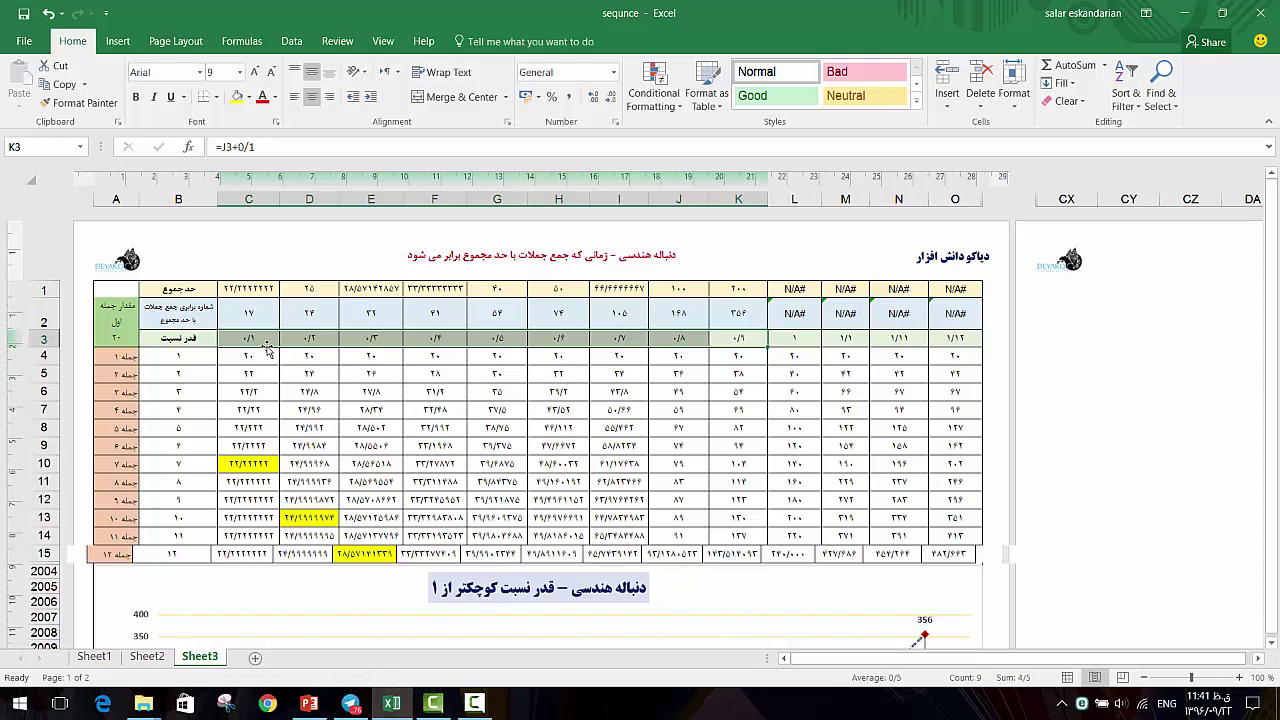
click(252, 340)
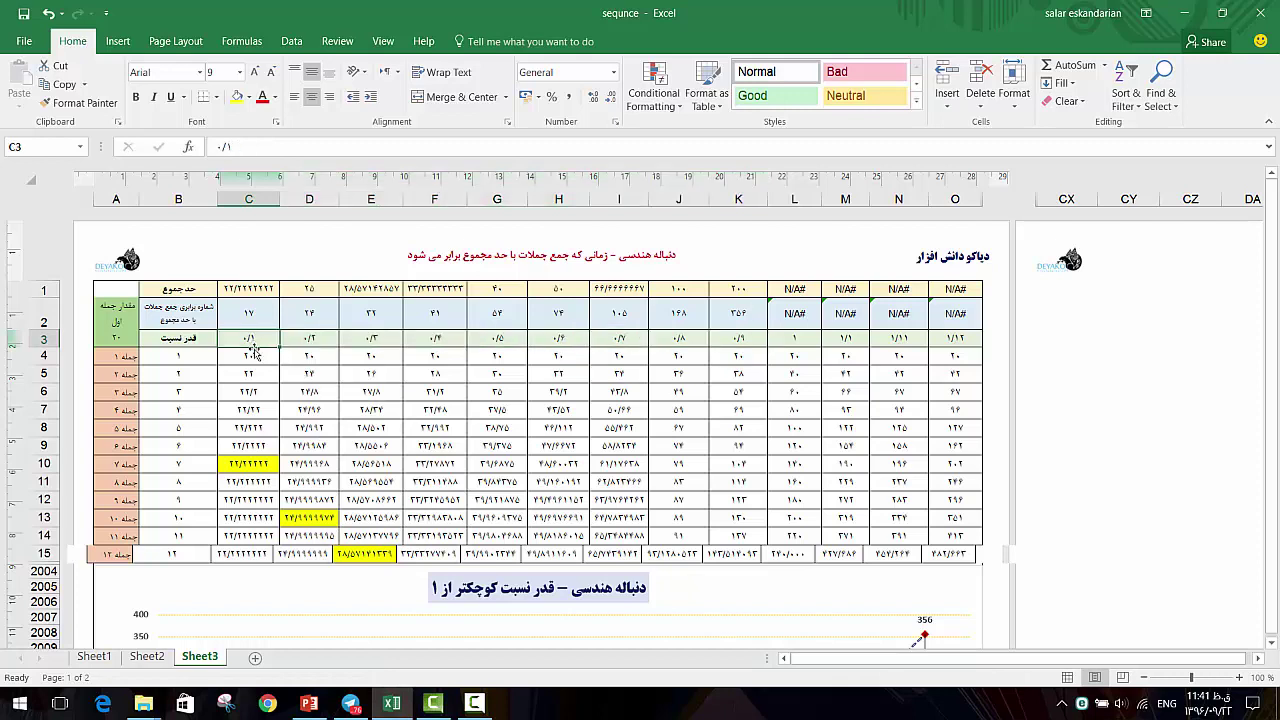
click(270, 462)
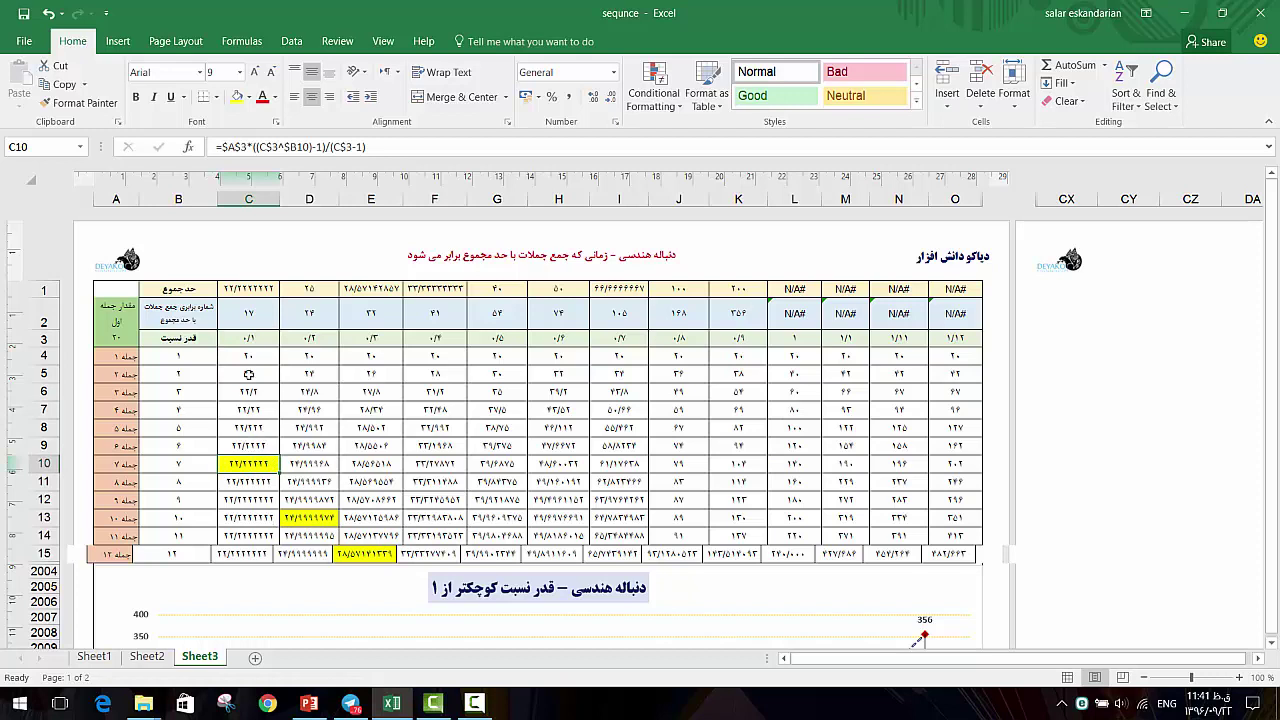
click(125, 331)
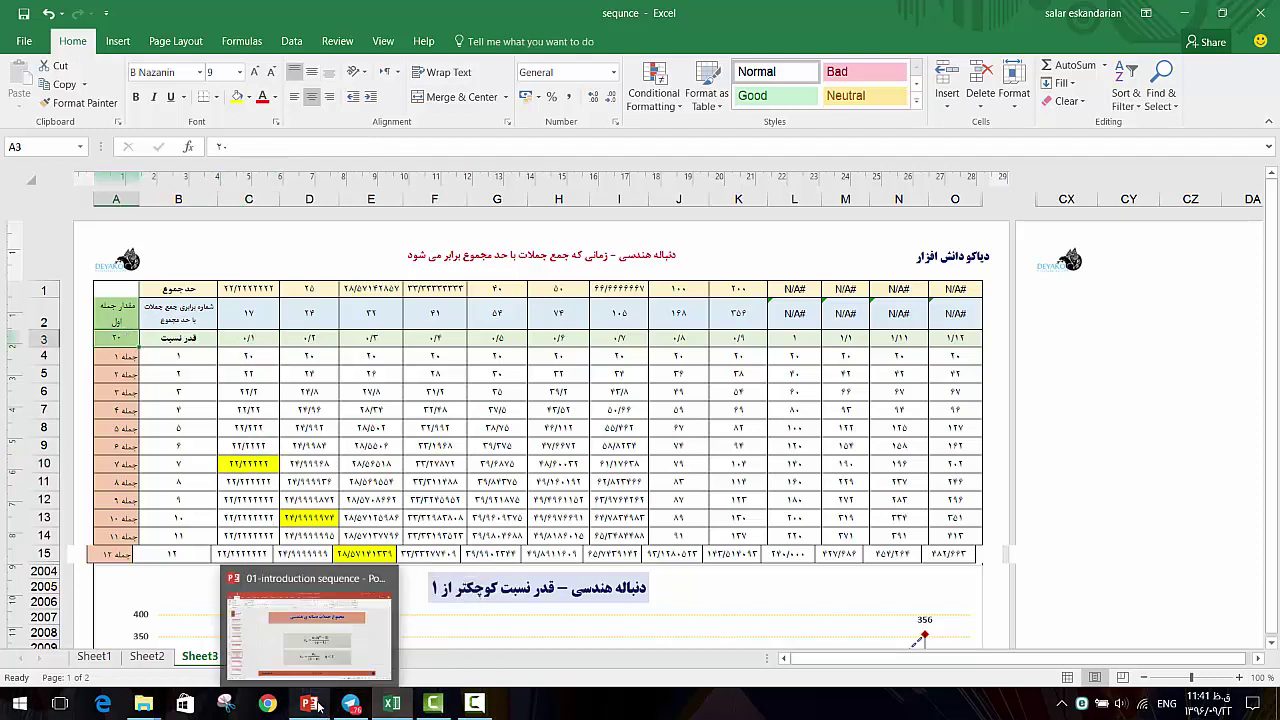
Step: Switch to PowerPoint and bring up the bouncing-ball exercise on slide 8
click(388, 638)
key(Down)
key(Down)
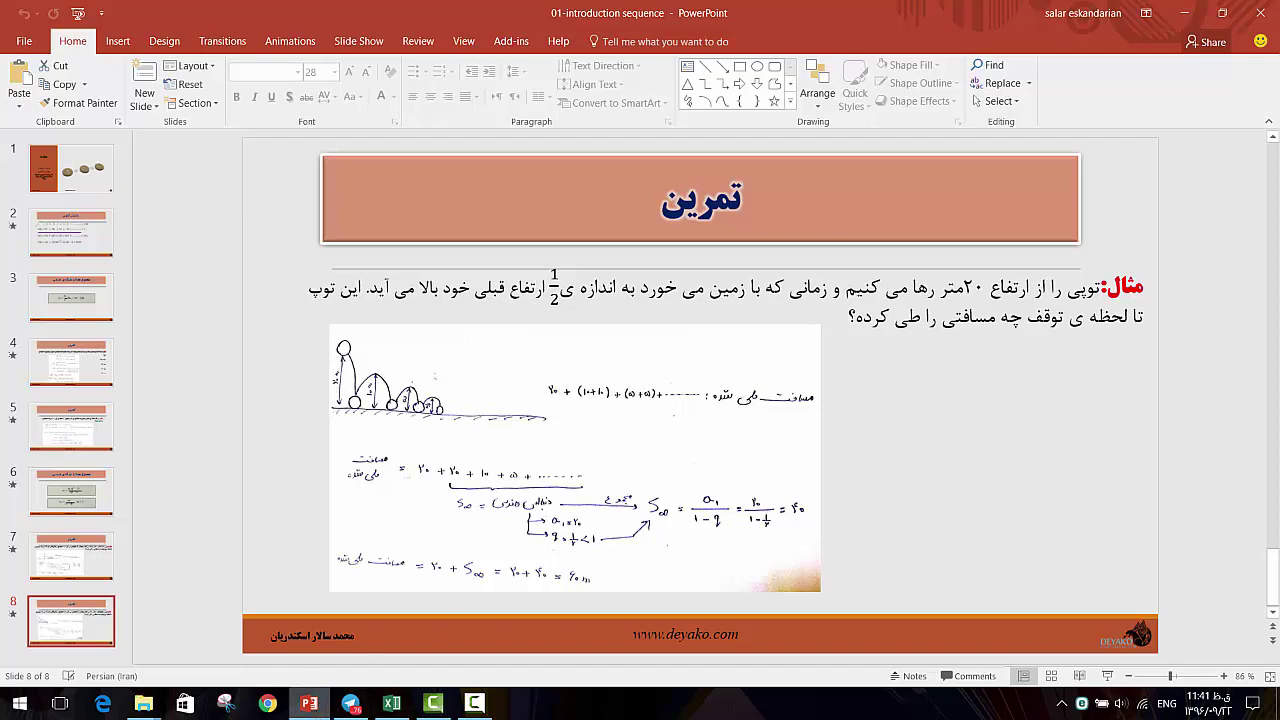
Step: Return to Excel and compare the partial sums for ratio 0.1 in column C with the matching term number in C2
click(392, 703)
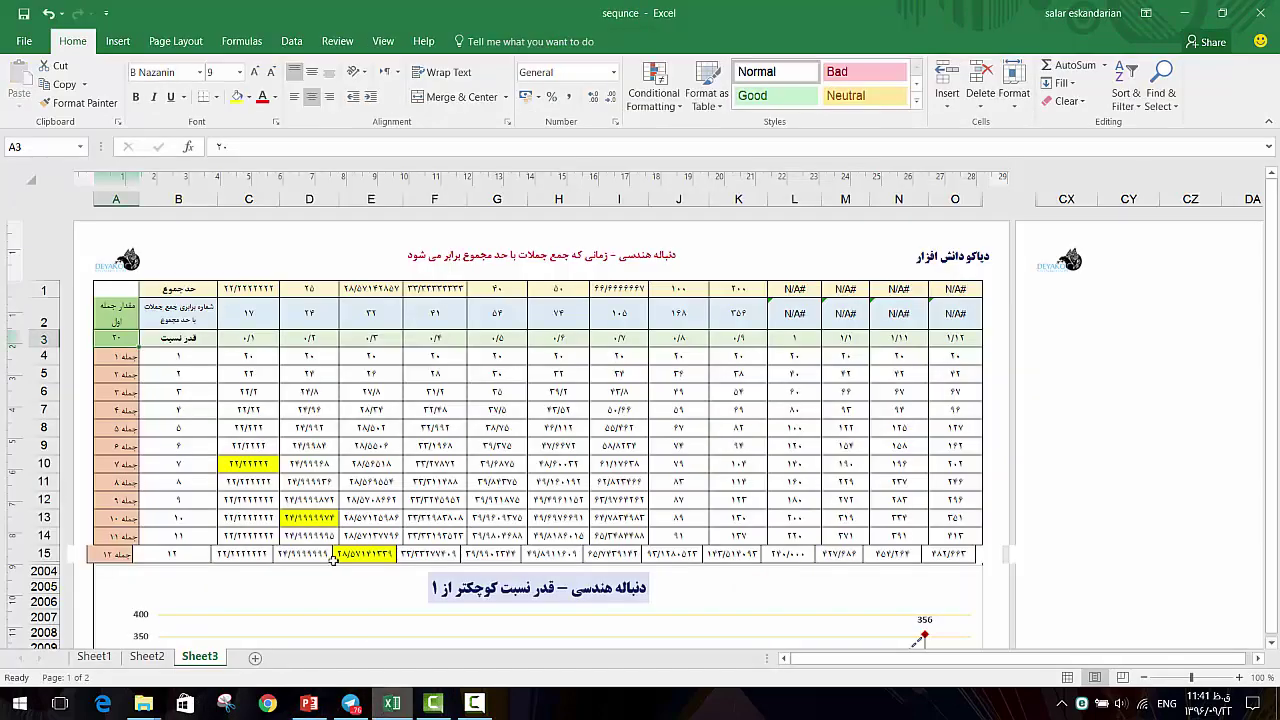
drag(125, 357, 250, 357)
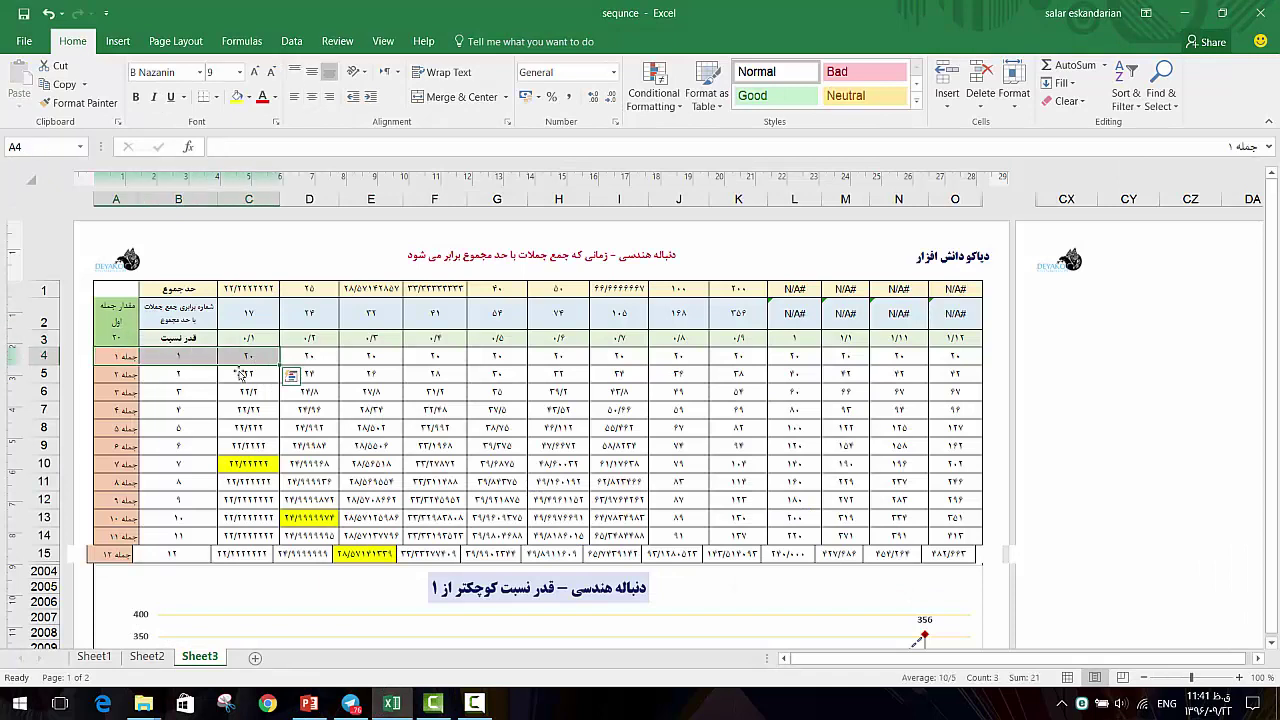
drag(140, 391, 250, 391)
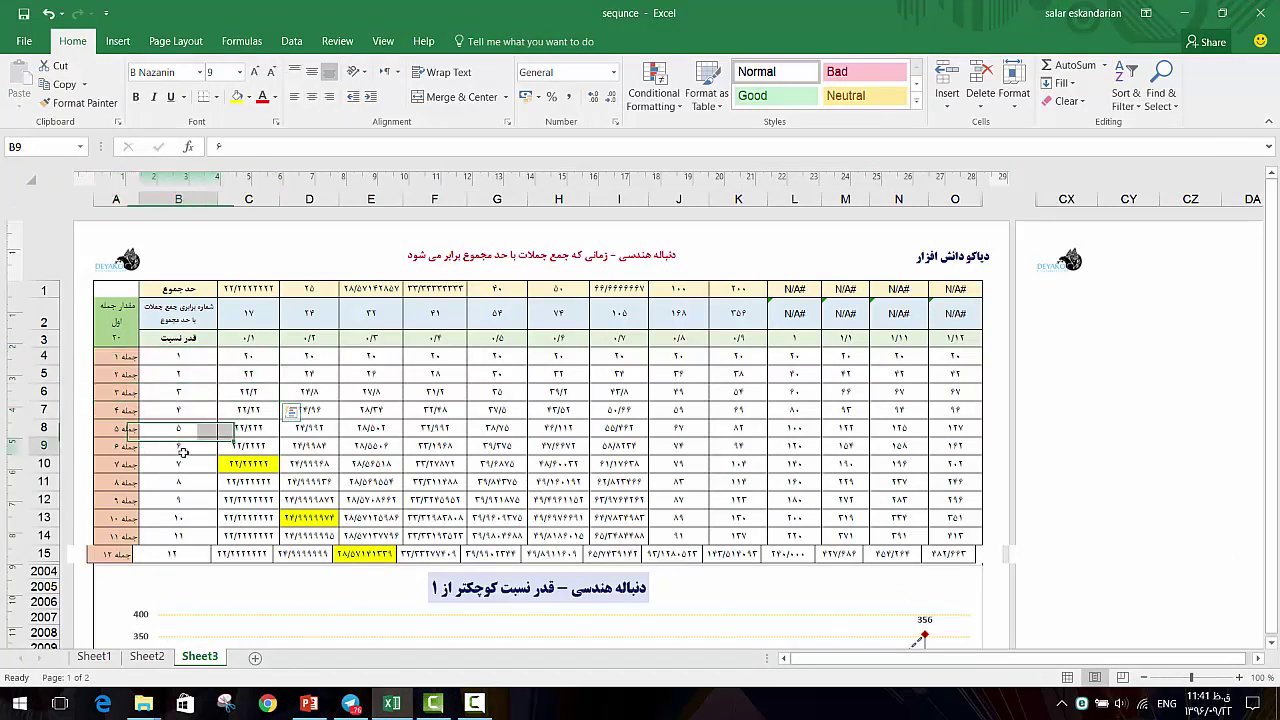
drag(178, 445, 250, 445)
click(251, 314)
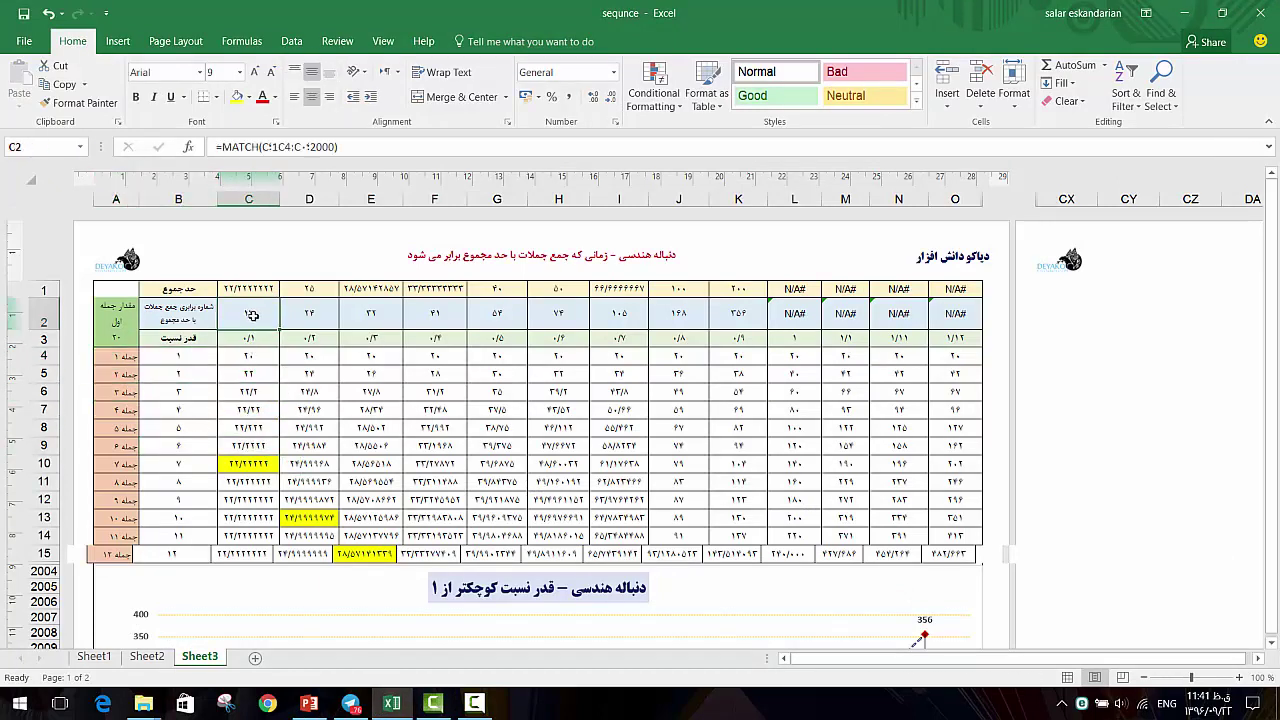
click(256, 553)
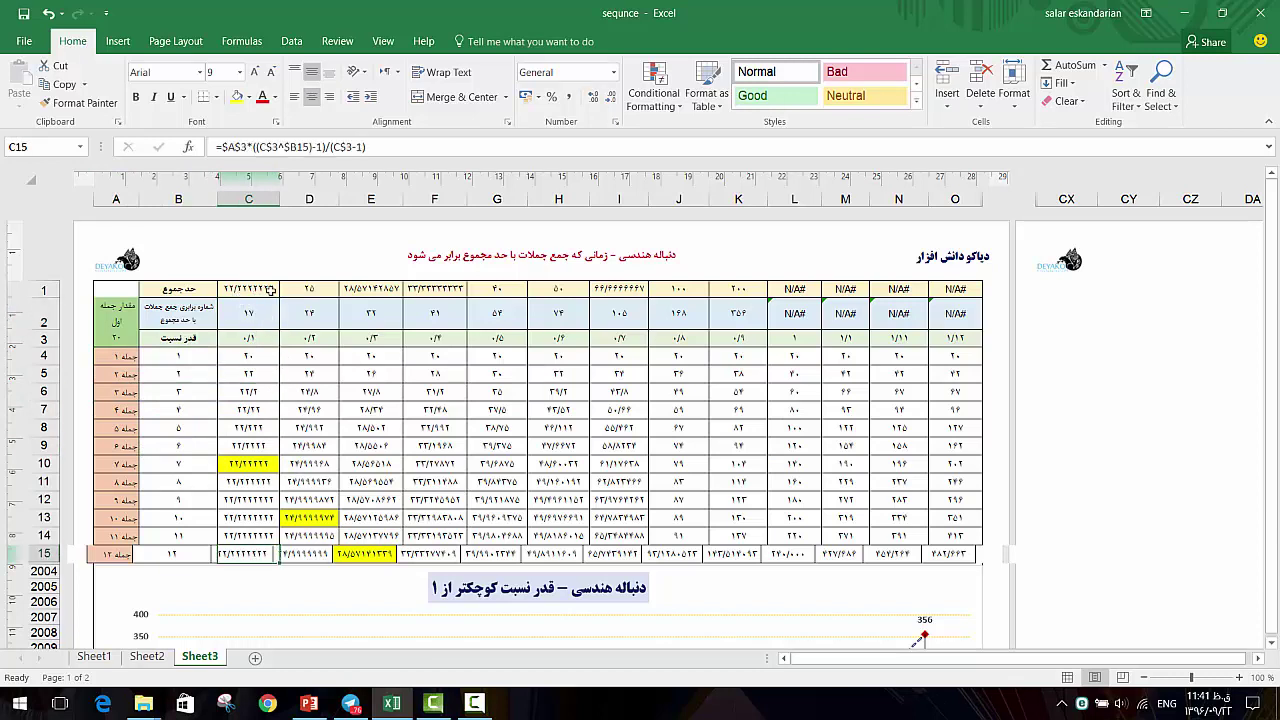
click(261, 469)
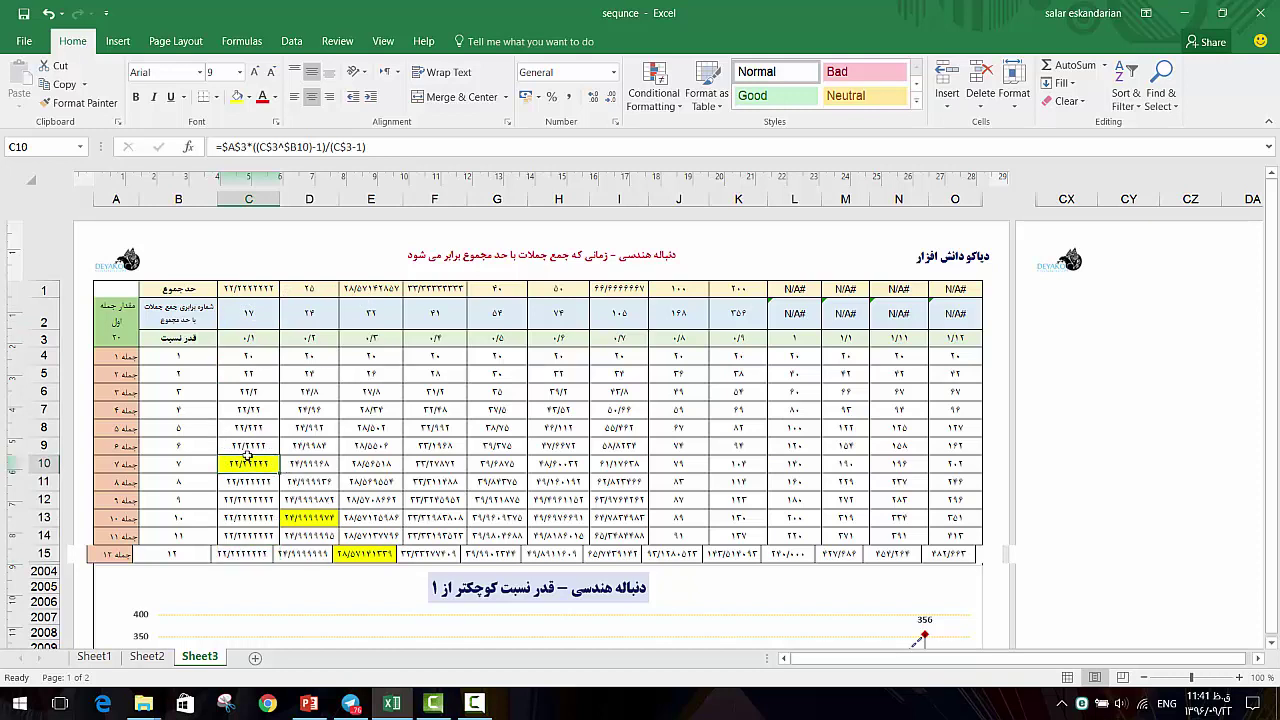
click(258, 318)
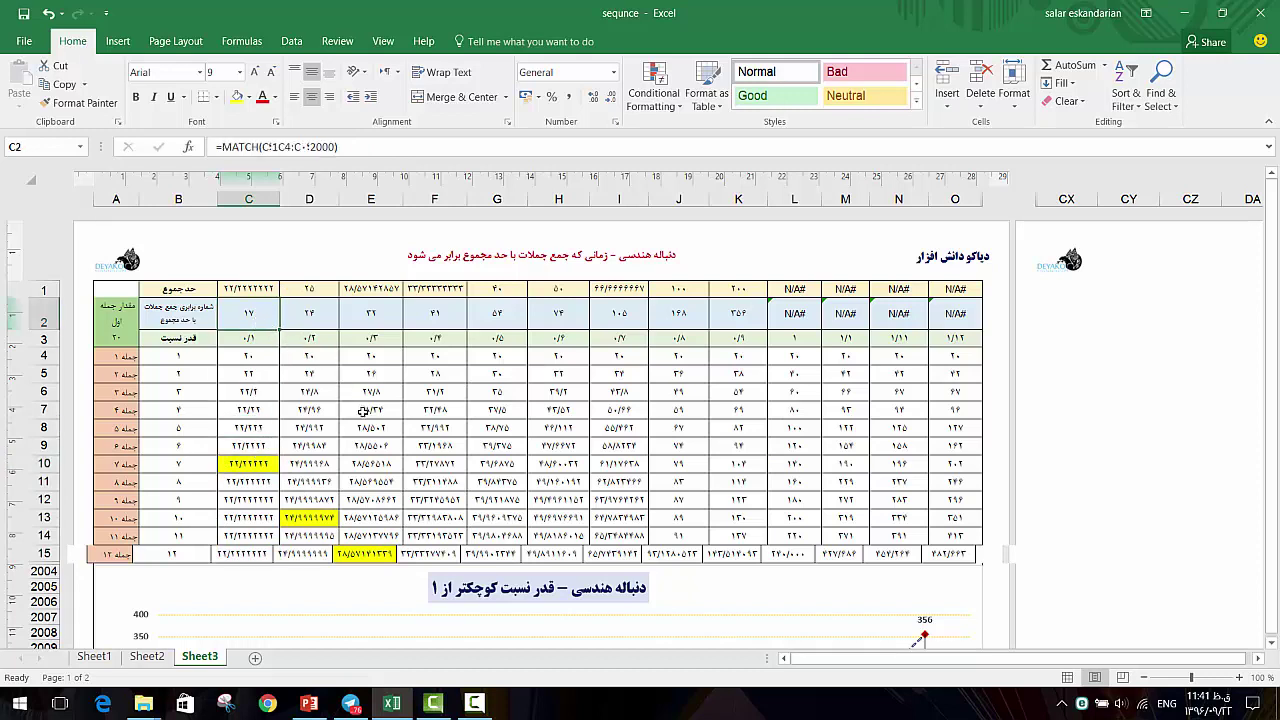
Step: Examine the ratio 0.2 column, comparing its partial sums with the matching term number in D2
click(316, 338)
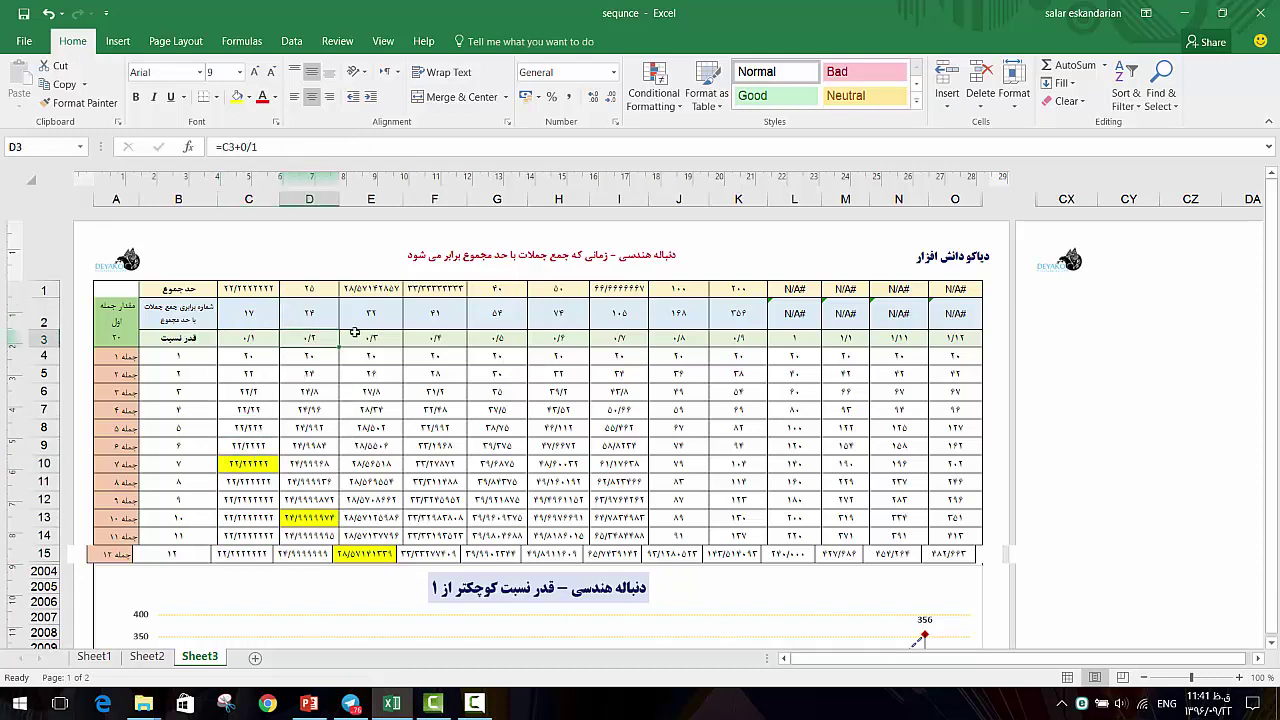
drag(354, 332, 570, 320)
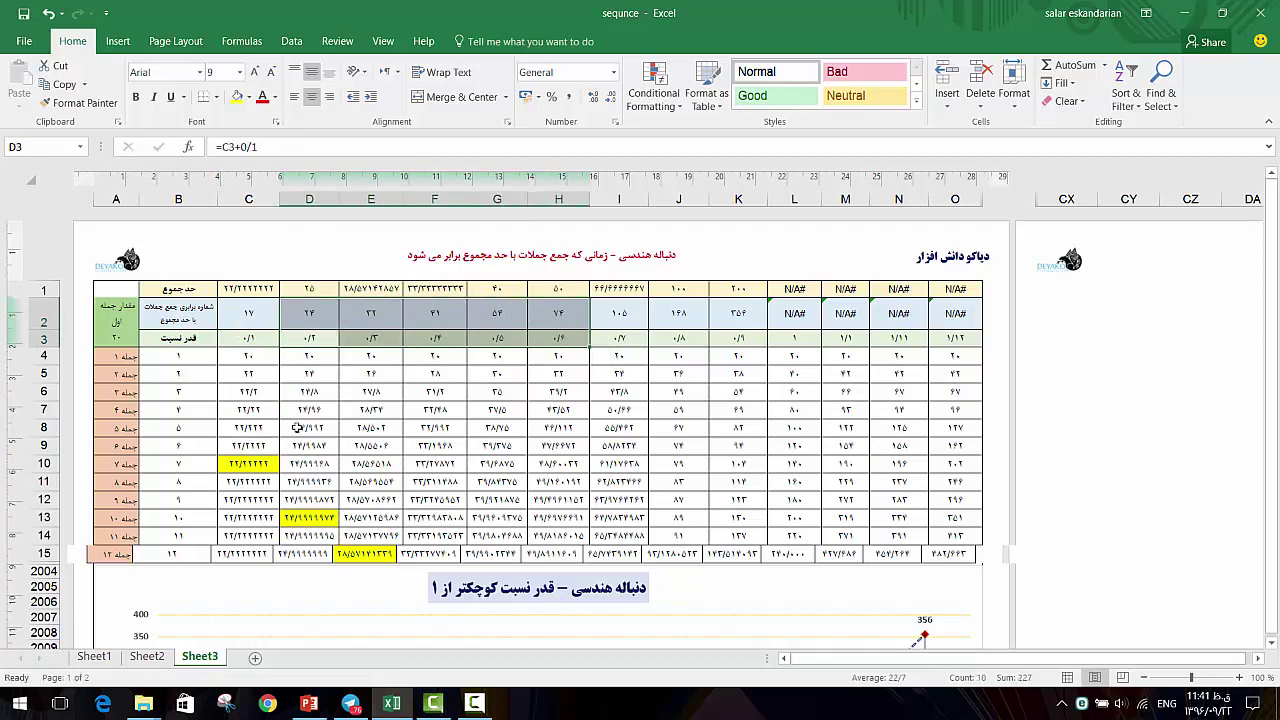
click(298, 427)
click(309, 322)
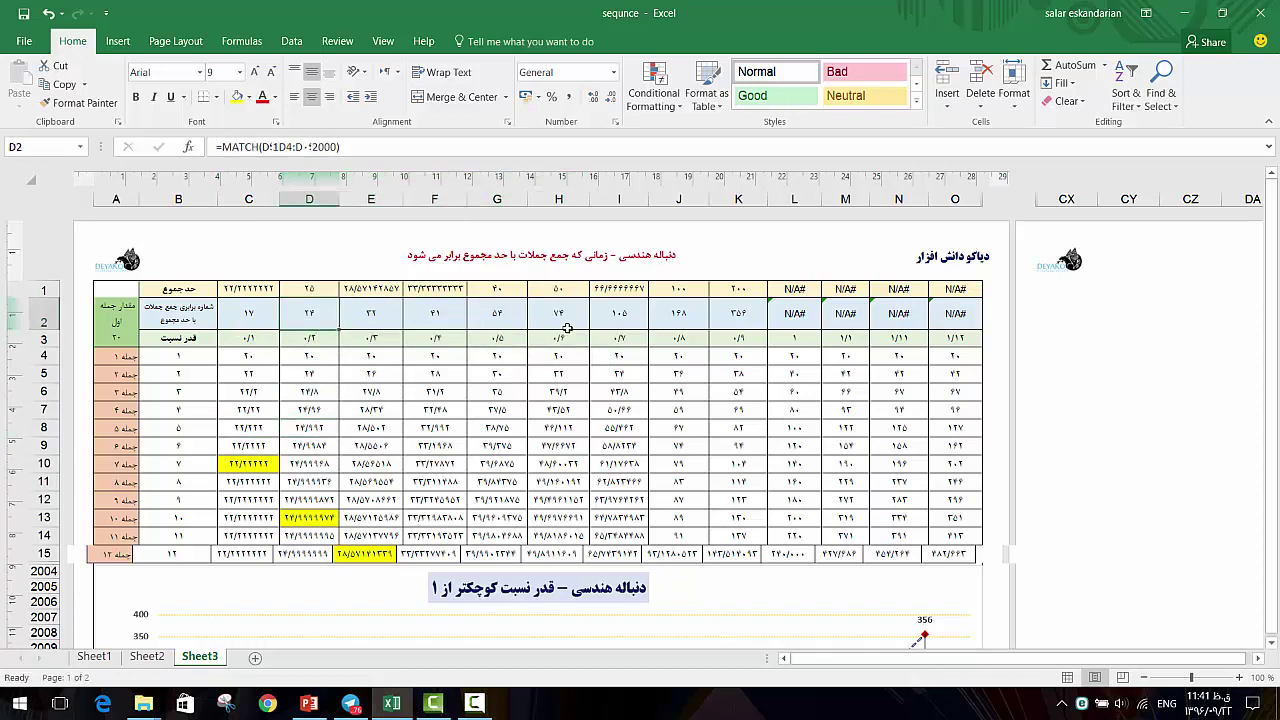
Step: Examine the chart of term number against common ratio below the table, including its horizontal axis
scroll(567, 328, down, 3)
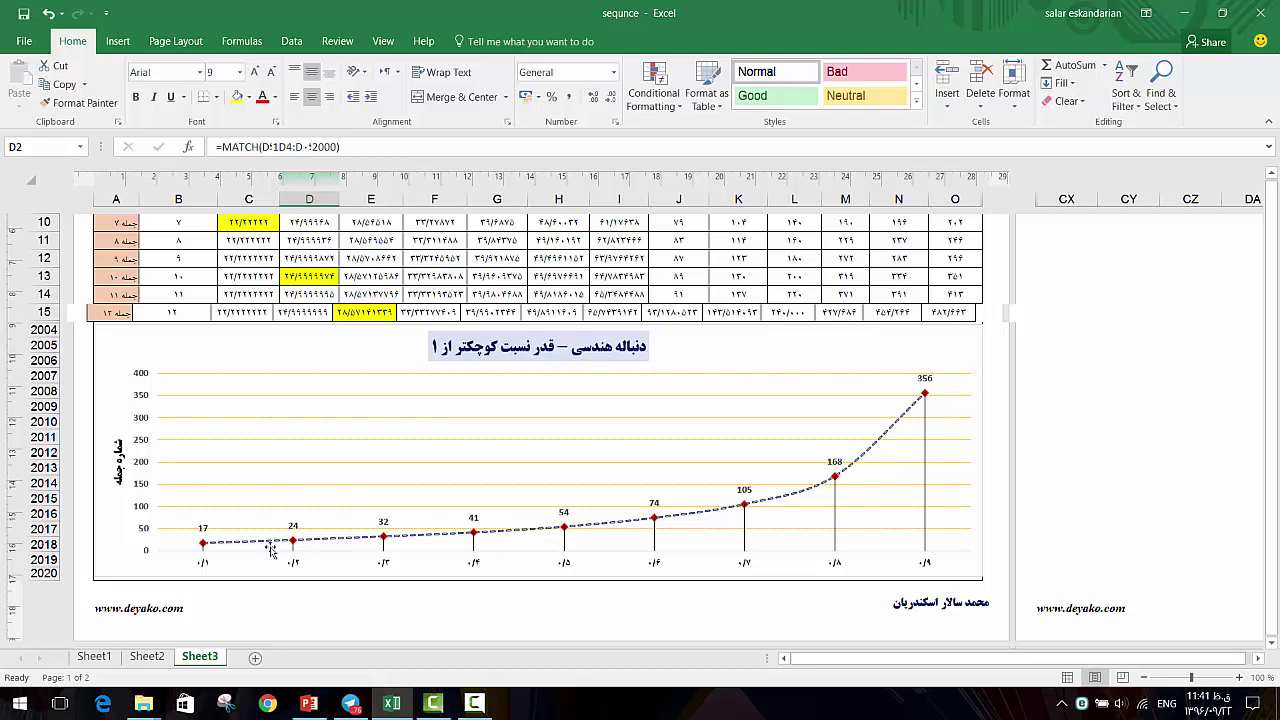
click(208, 565)
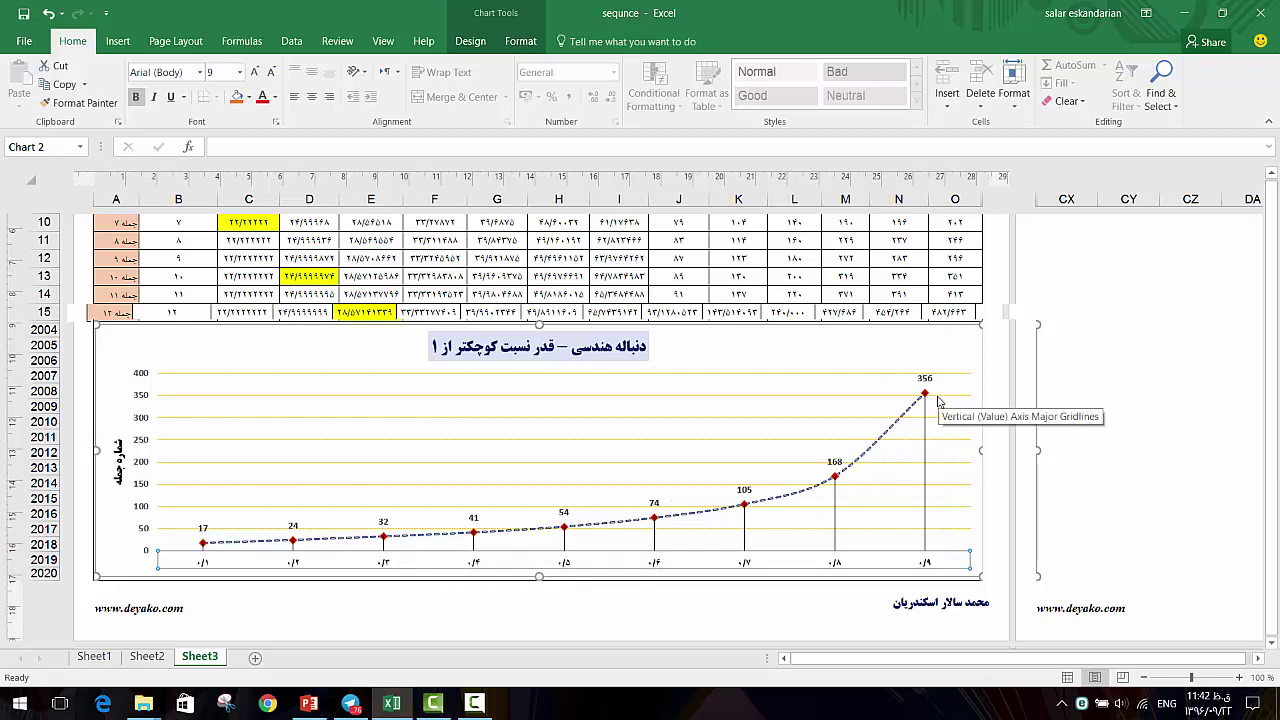
scroll(870, 315, up, 4)
Step: Check the row 2 results in L2:O2 for ratios of 1 and above against the q < 1 condition on PowerPoint slide 6
click(806, 322)
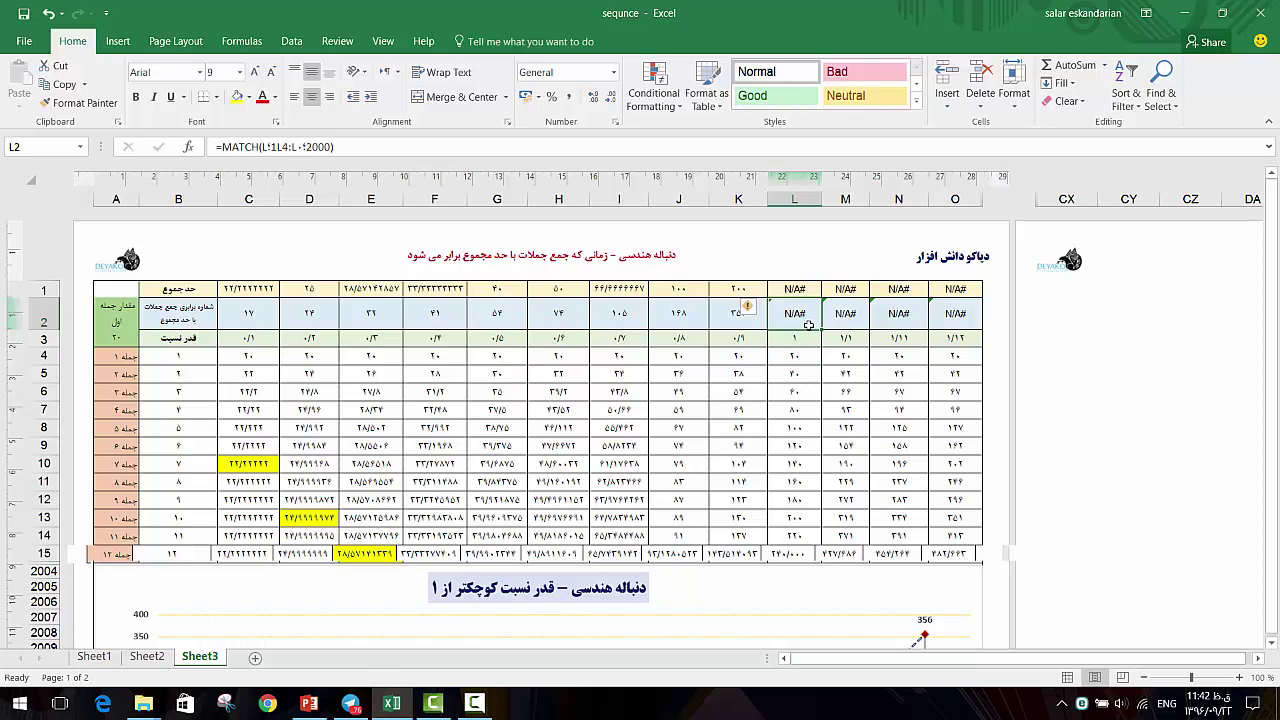
click(322, 706)
click(72, 490)
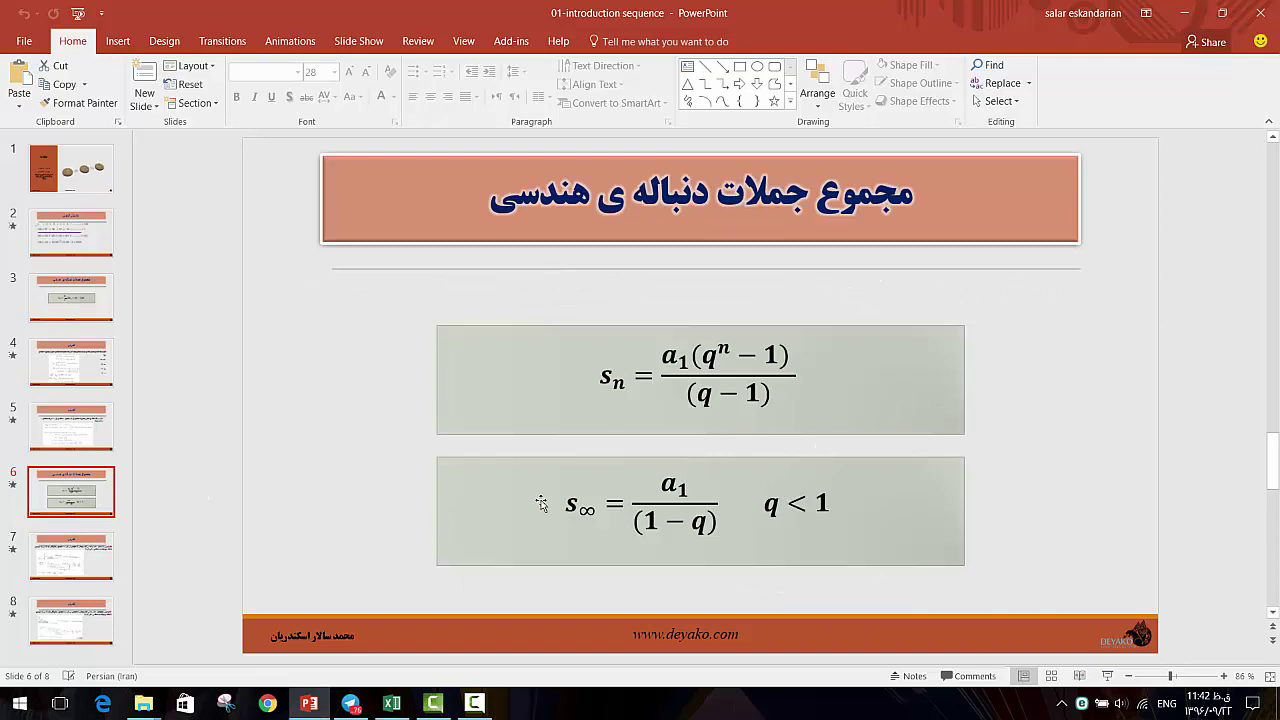
click(1184, 13)
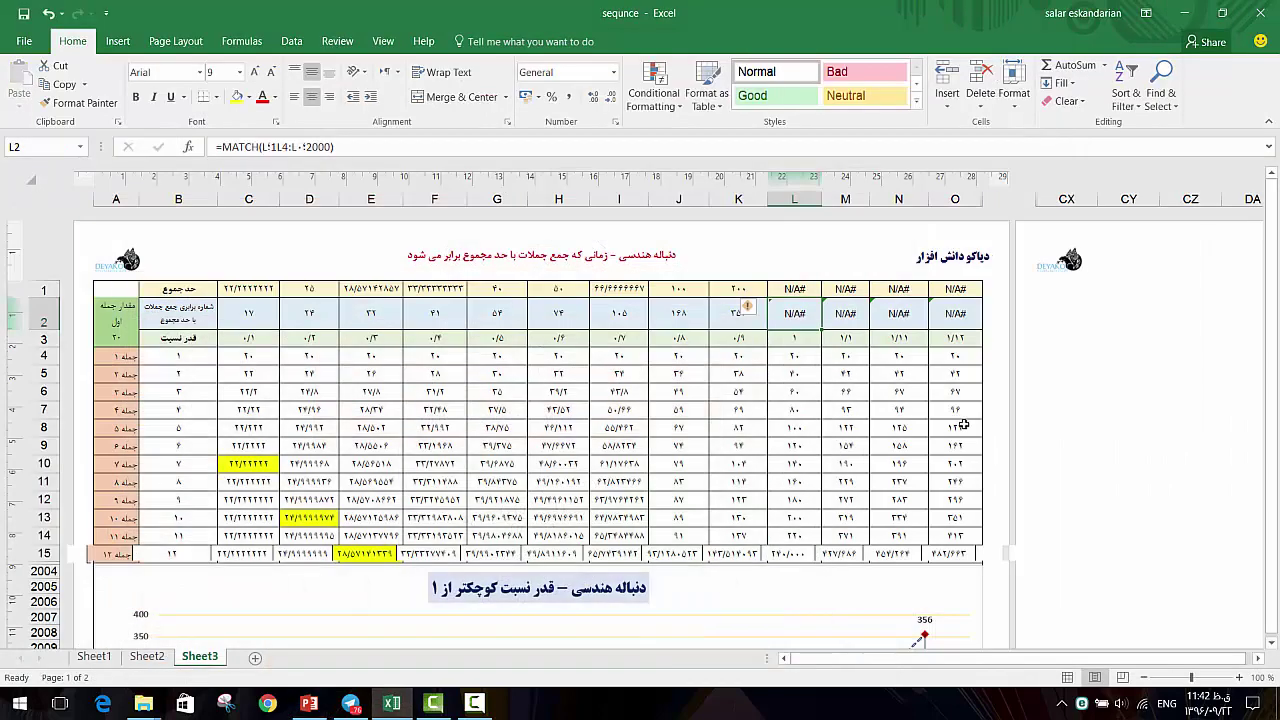
drag(805, 315, 967, 314)
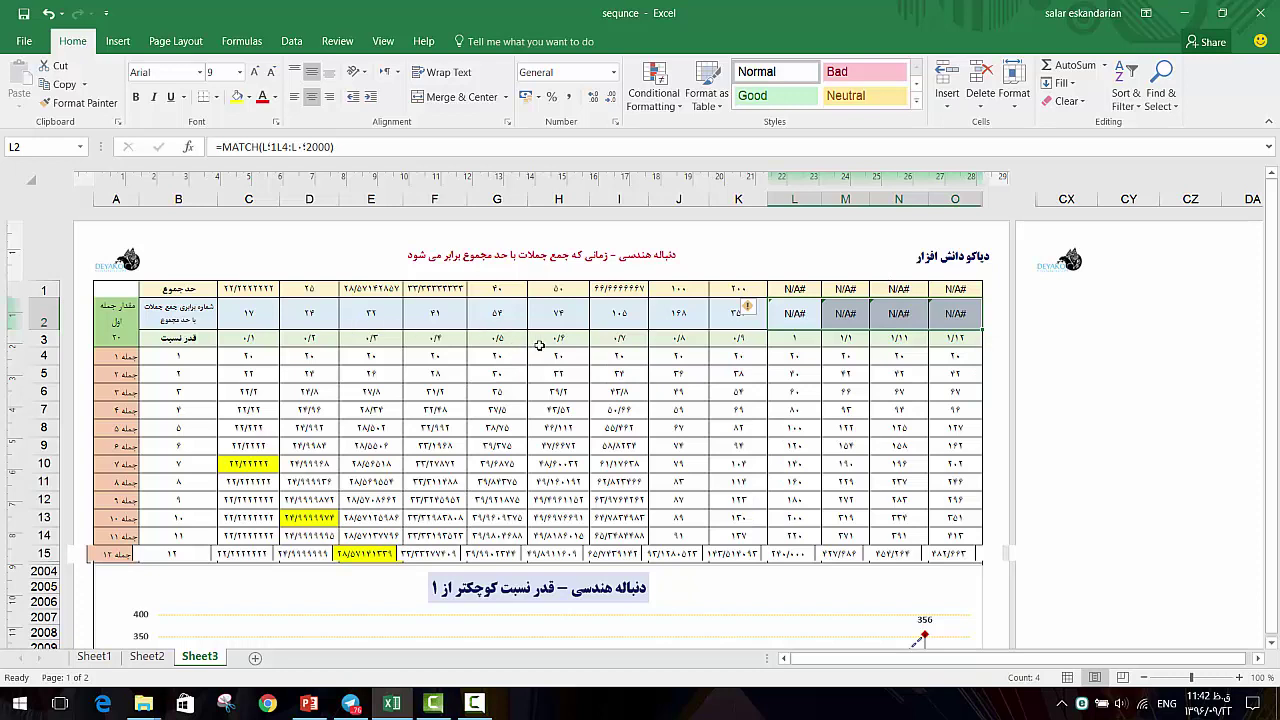
Step: Examine the ratio 0.5 column, covering the partial sums in G4:G15 and the matching term number in G2
click(506, 341)
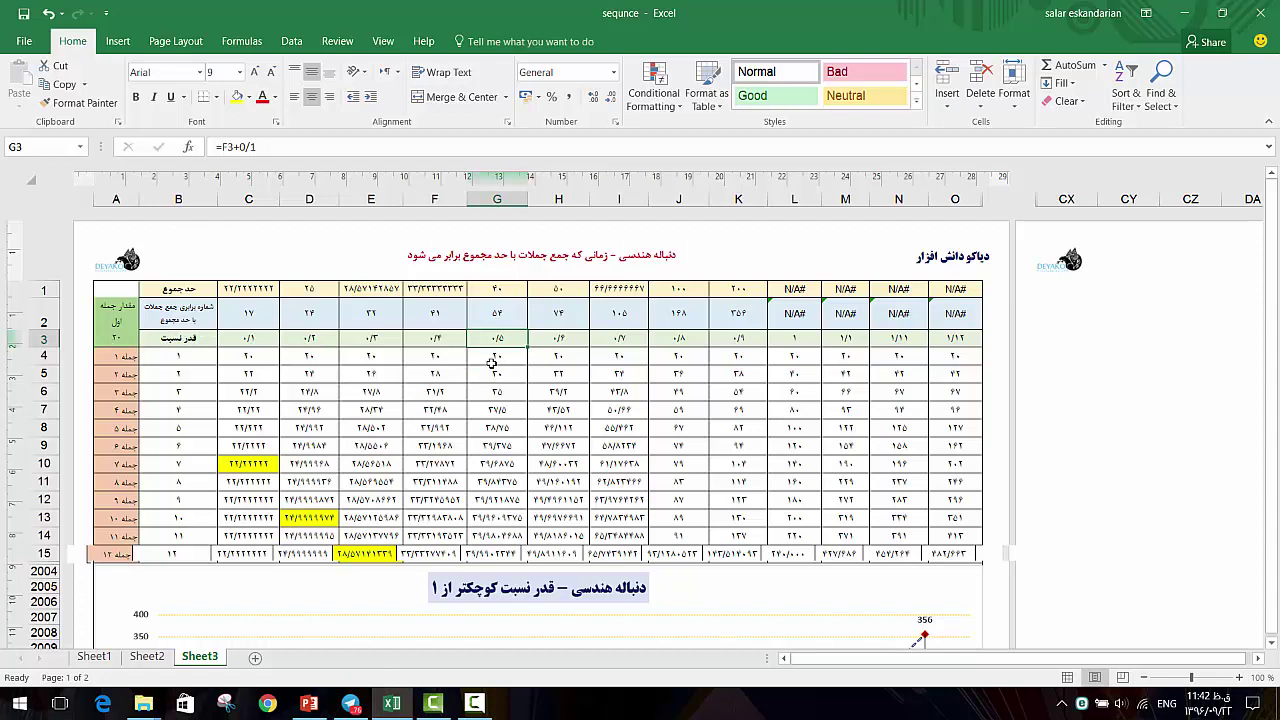
drag(492, 362, 500, 555)
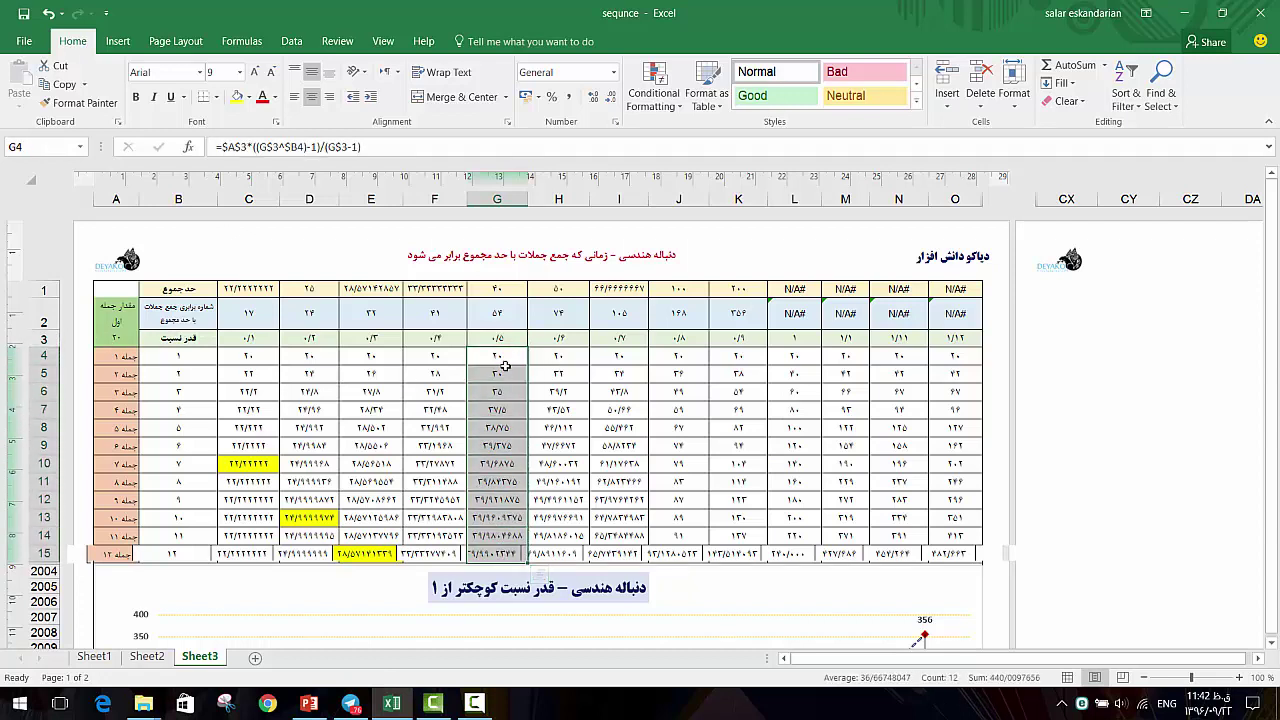
click(507, 317)
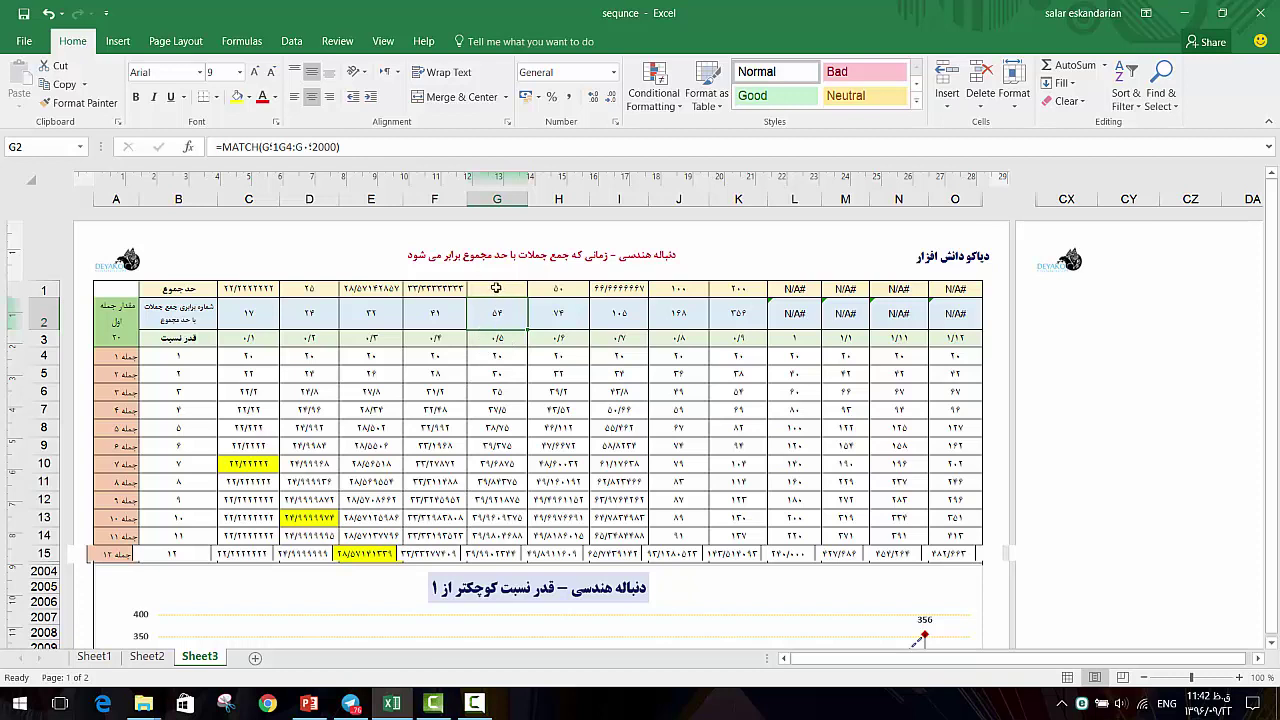
Step: Compare the sum-limit formula in G1 with the infinite-sum equation on PowerPoint slide 6
click(506, 293)
click(508, 325)
key(Up)
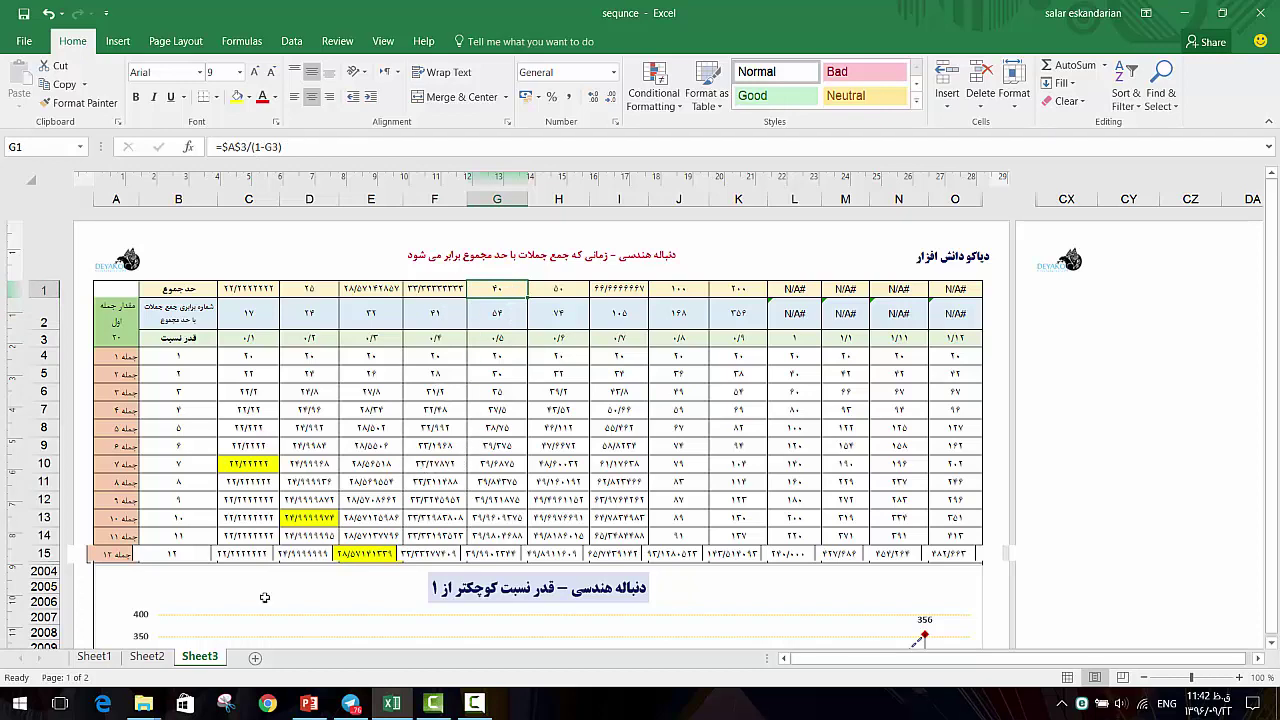
click(309, 703)
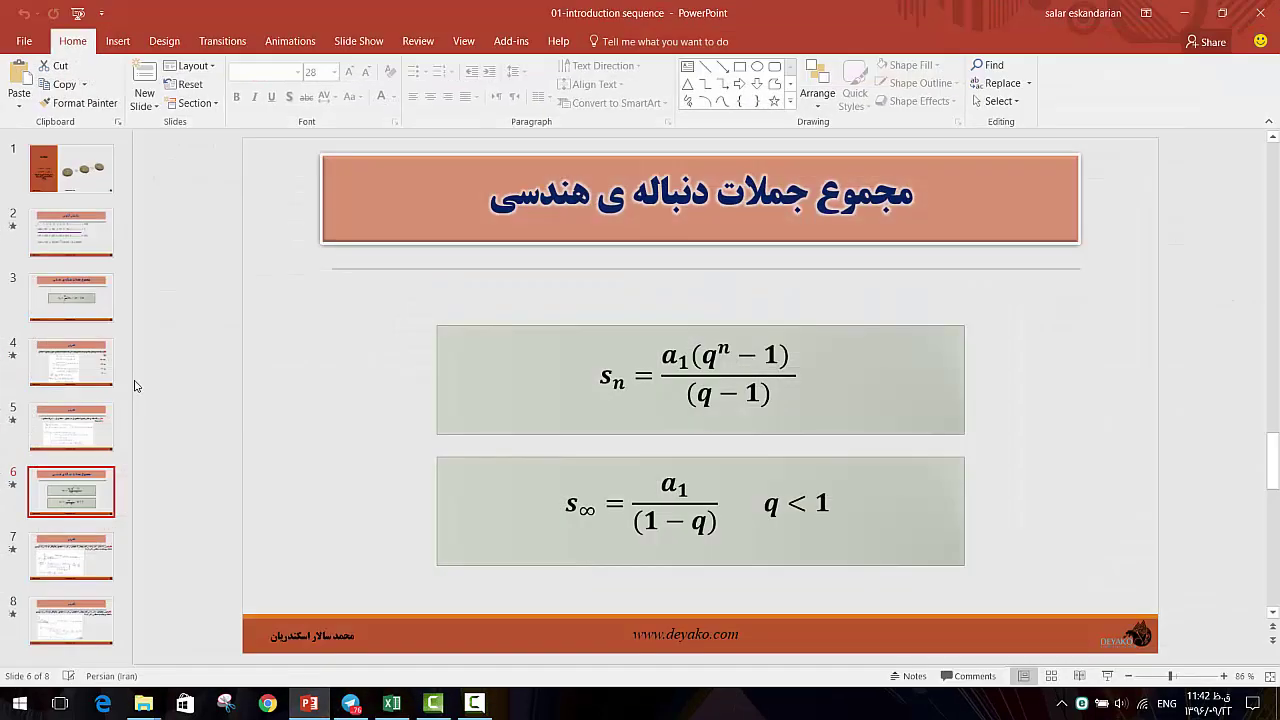
click(698, 483)
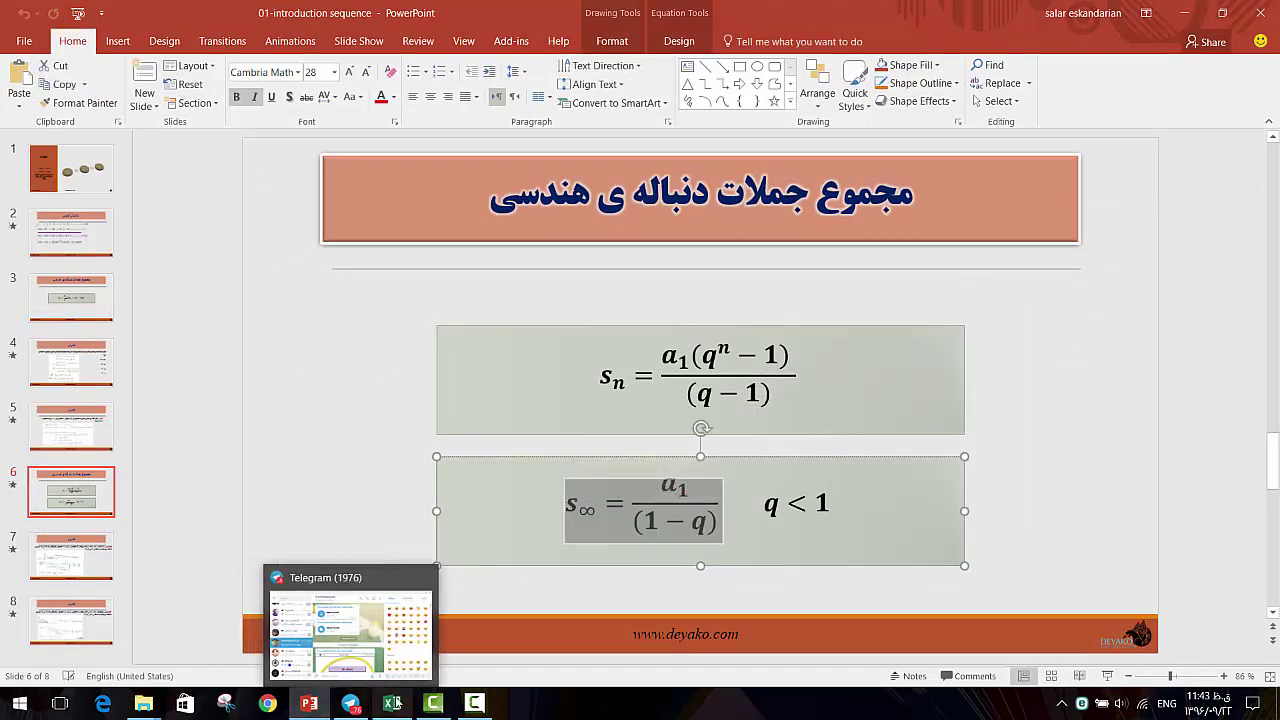
Step: Return to Excel and add a new blank worksheet to the sequnce workbook
click(393, 703)
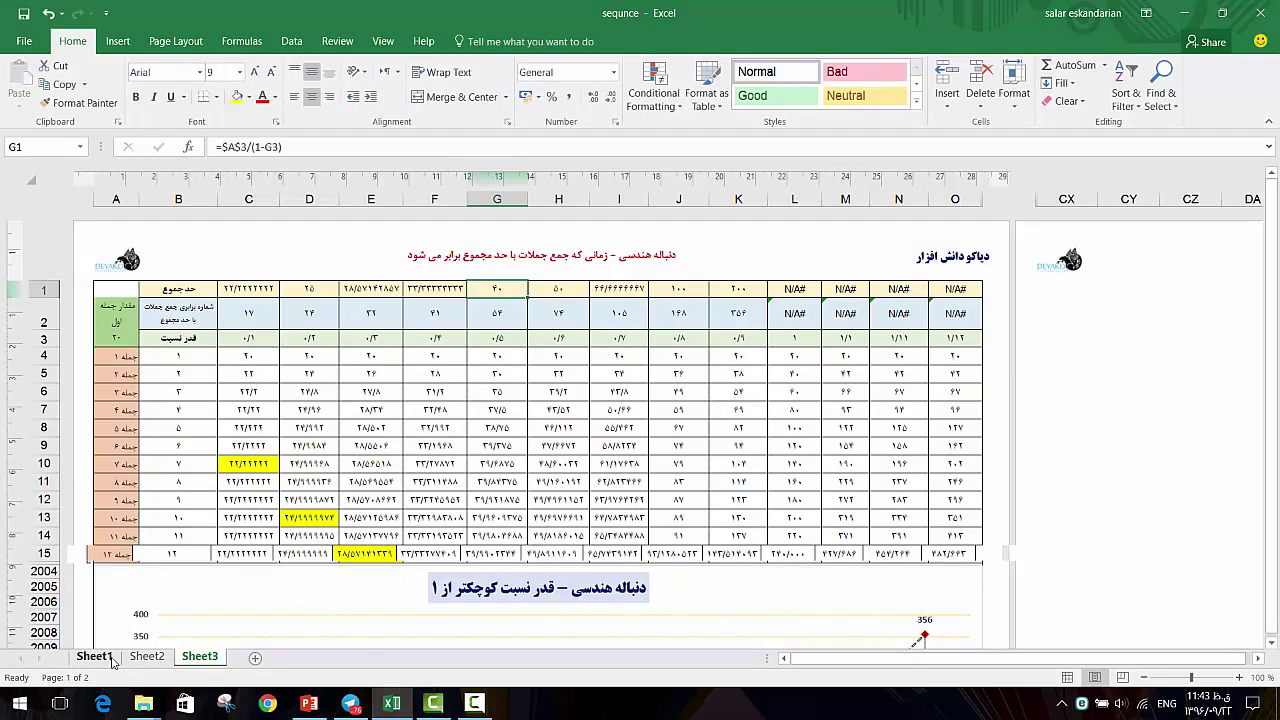
click(199, 657)
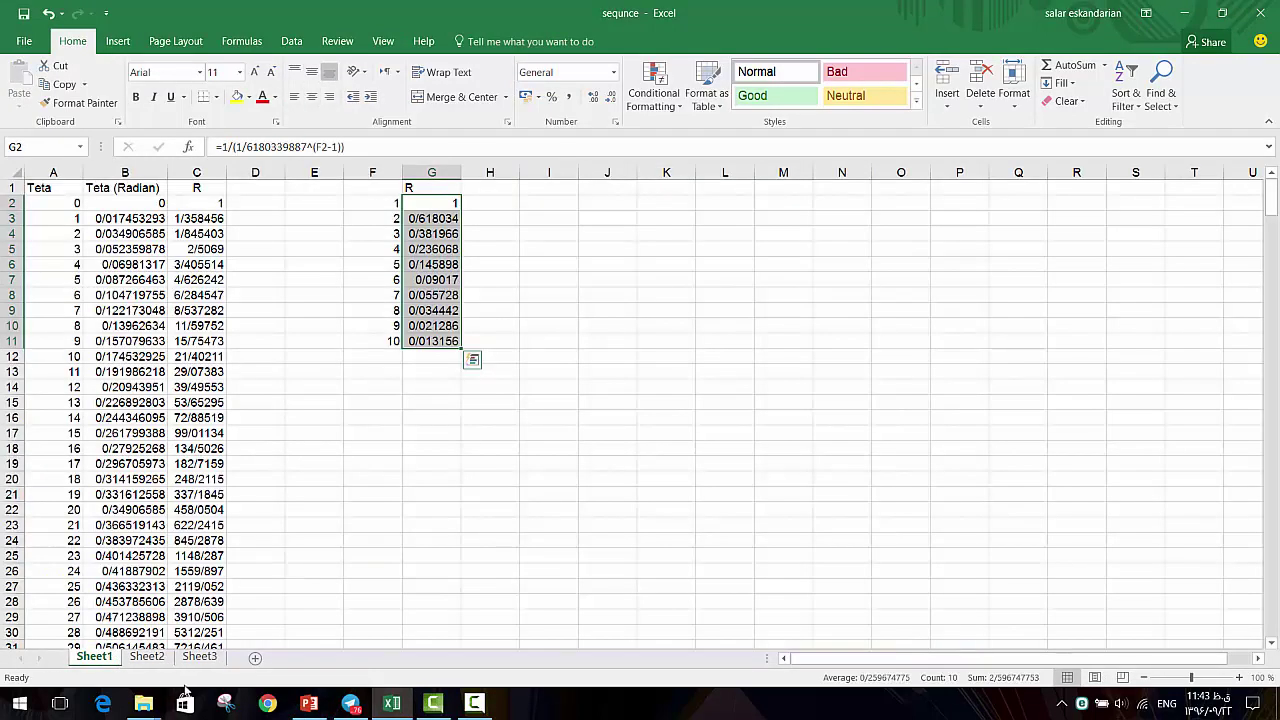
click(255, 657)
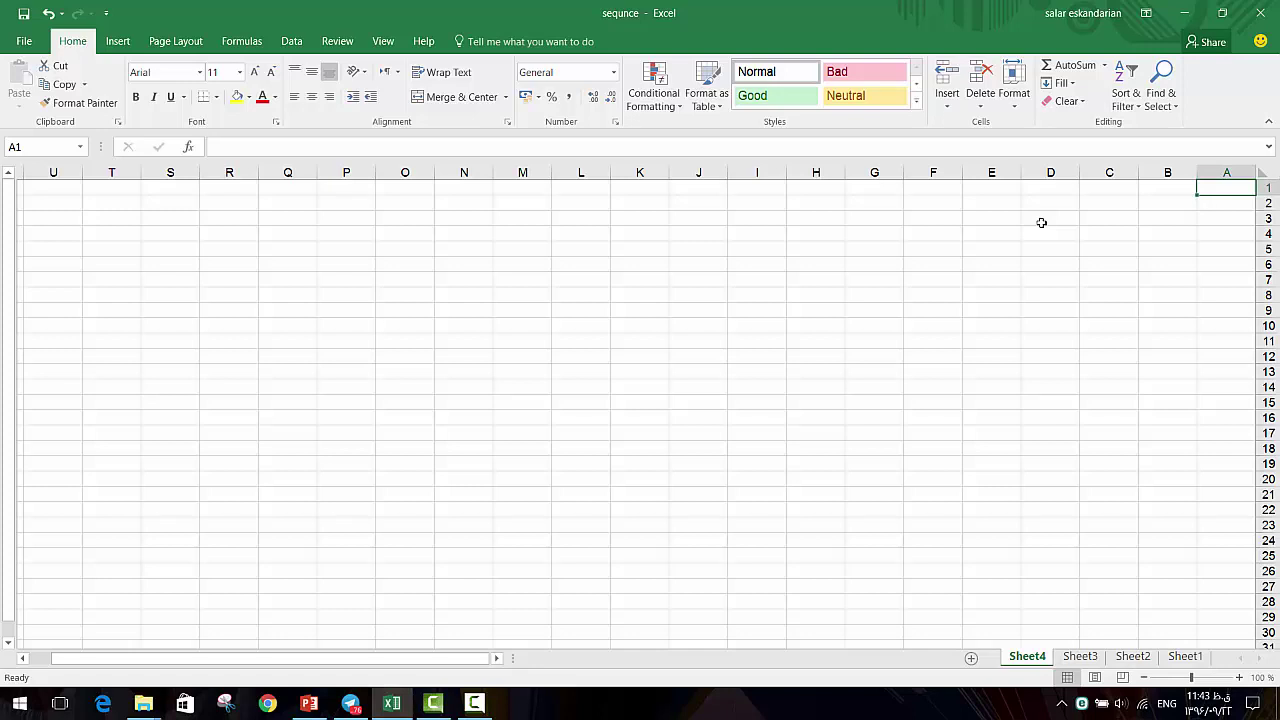
click(1175, 190)
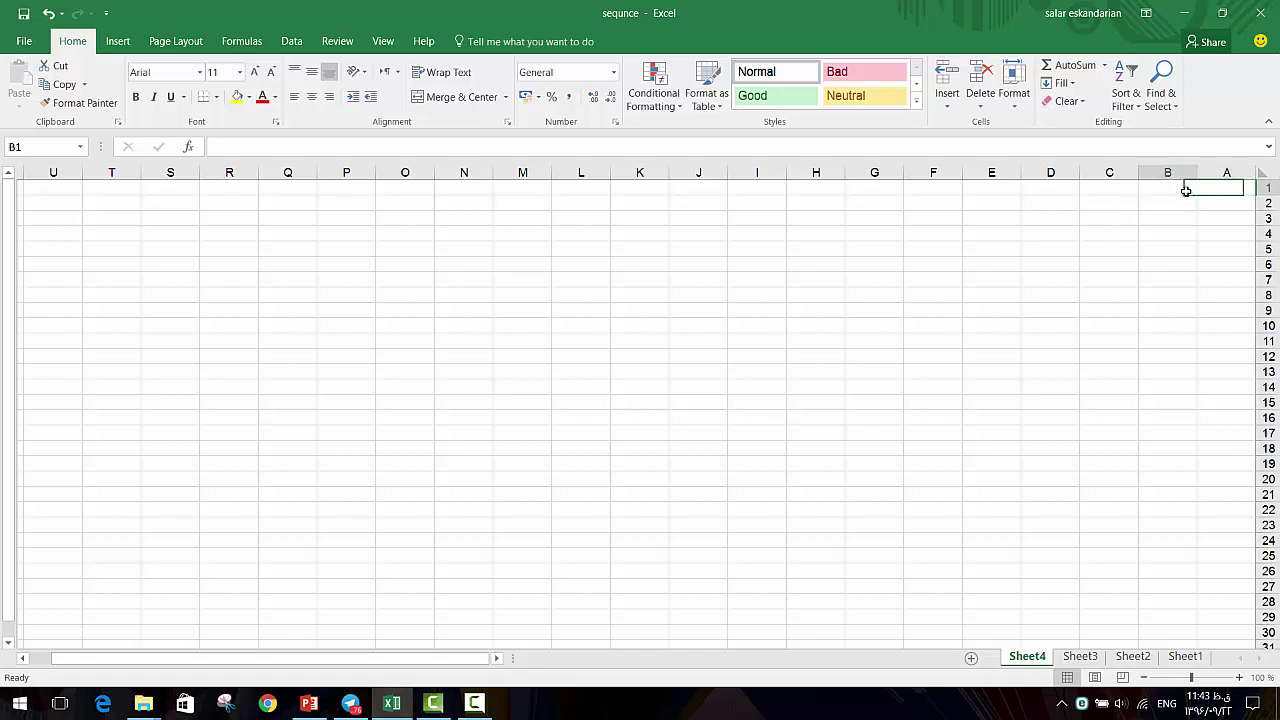
click(1186, 219)
click(1209, 216)
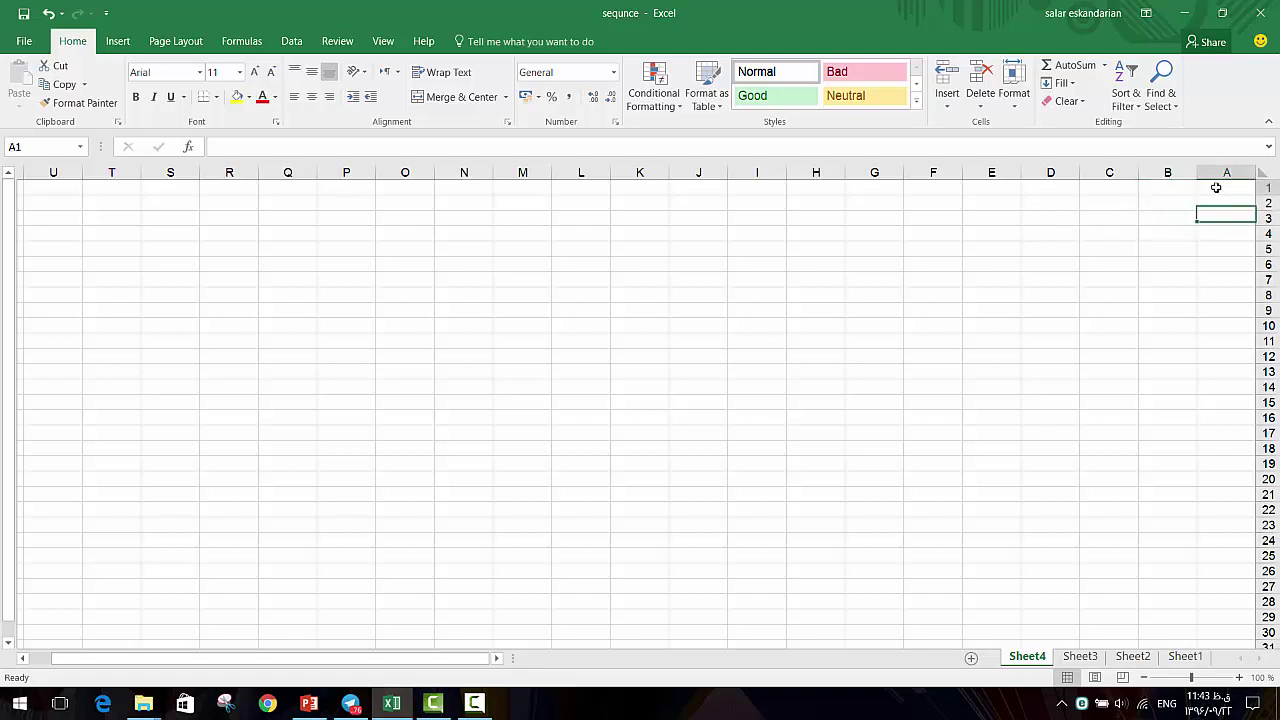
click(1211, 187)
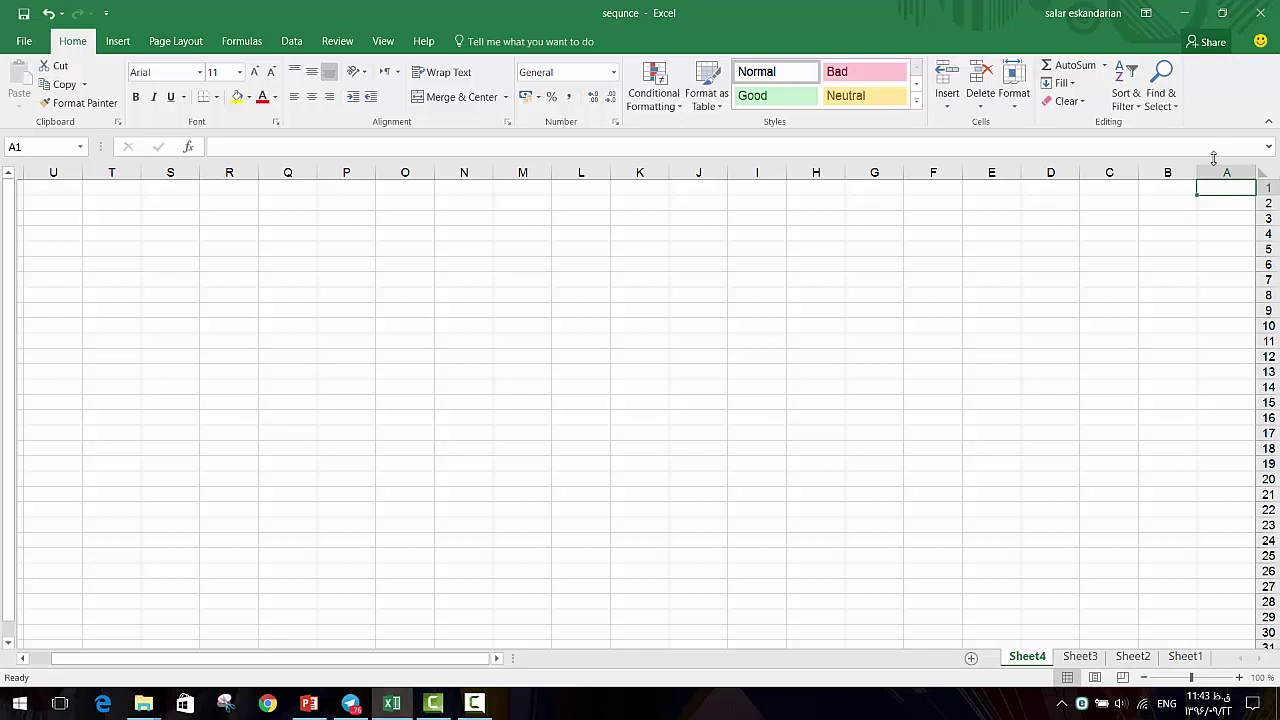
text([lgi)
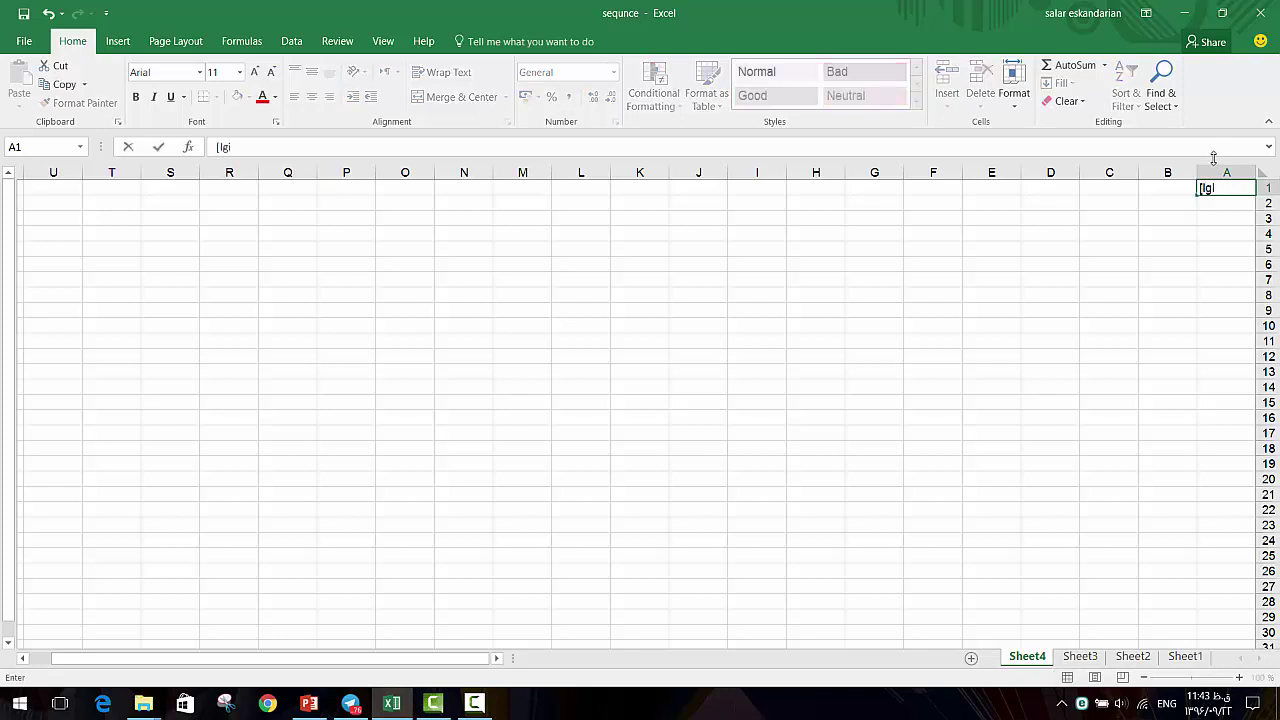
text( unn)
key(BackSpace)
key(BackSpace)
key(BackSpace)
key(BackSpace)
key(BackSpace)
key(BackSpace)
key(BackSpace)
Step: Enter the first-term label جمله اول in A1 and its value 20 in B1
text(جم)
text(له عدد)
key(Return)
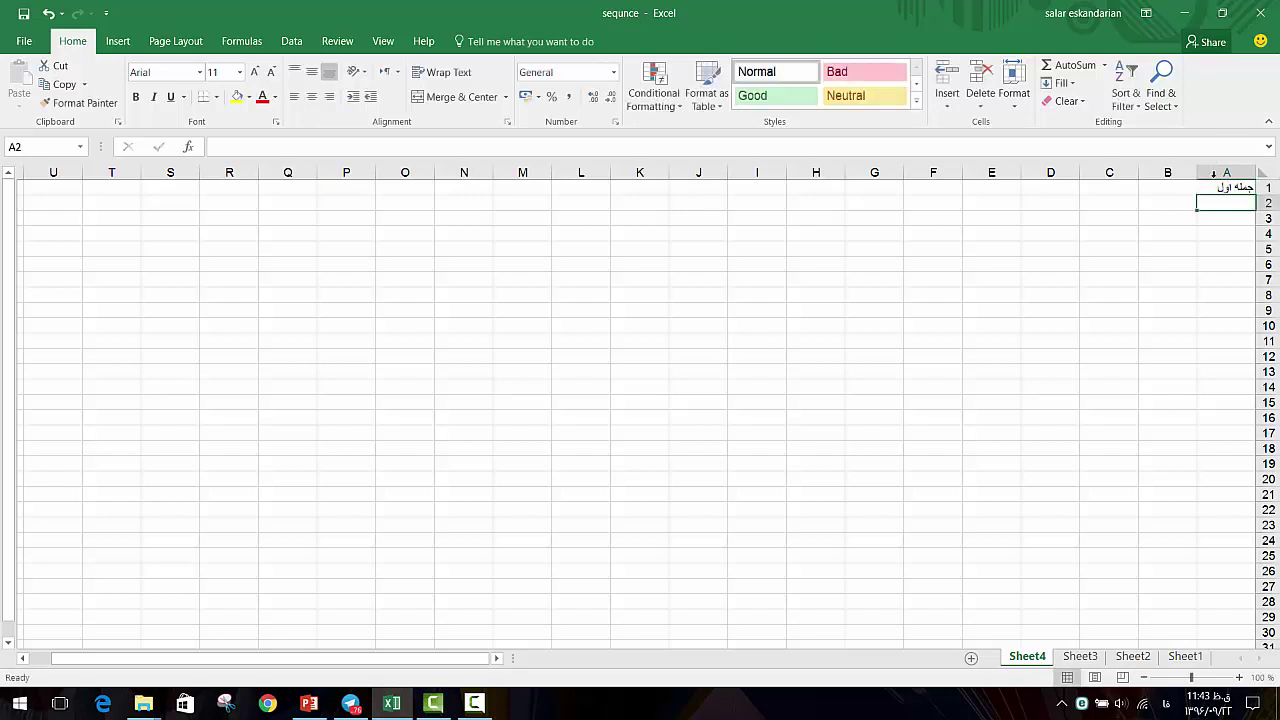
click(1178, 190)
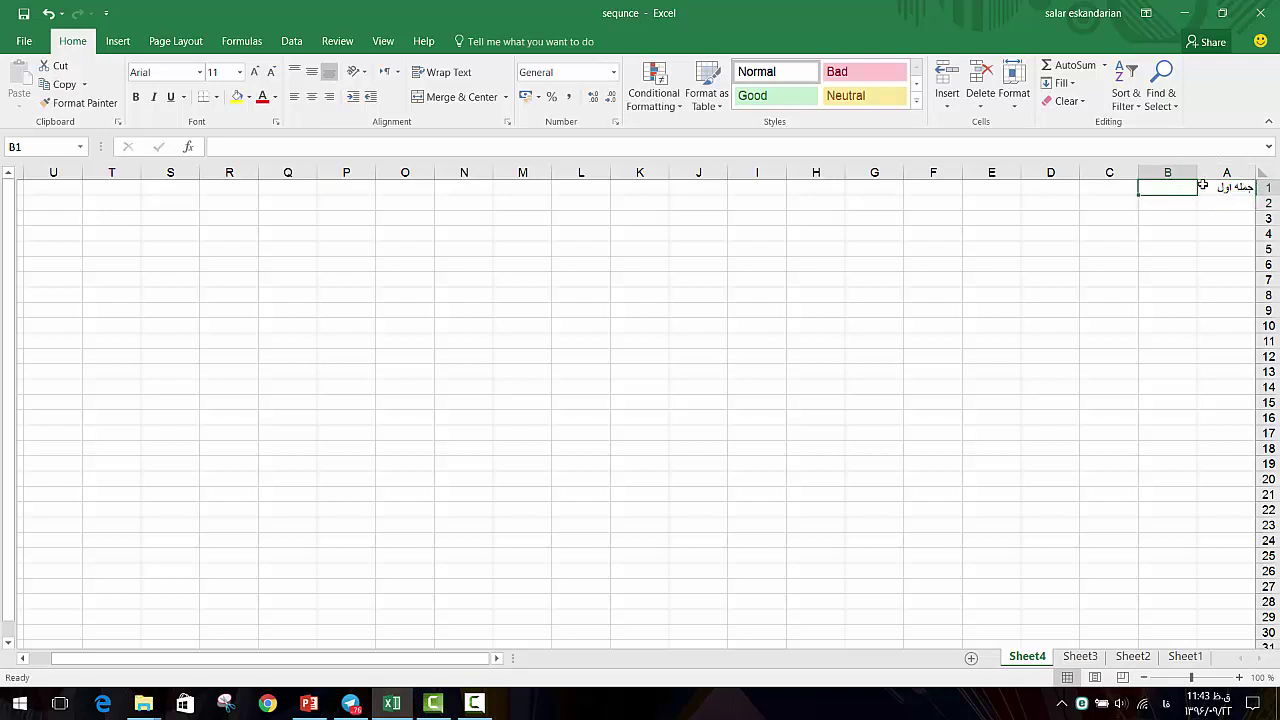
key(Return)
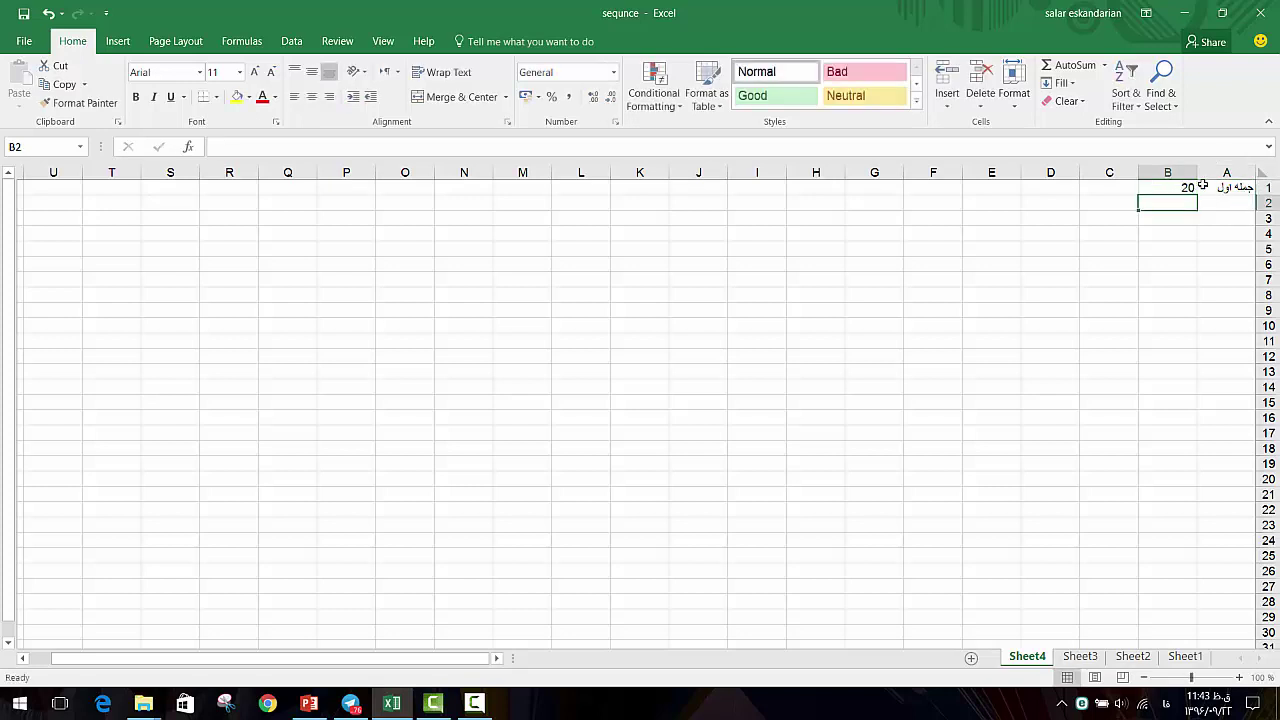
click(1205, 187)
drag(1205, 187, 1175, 190)
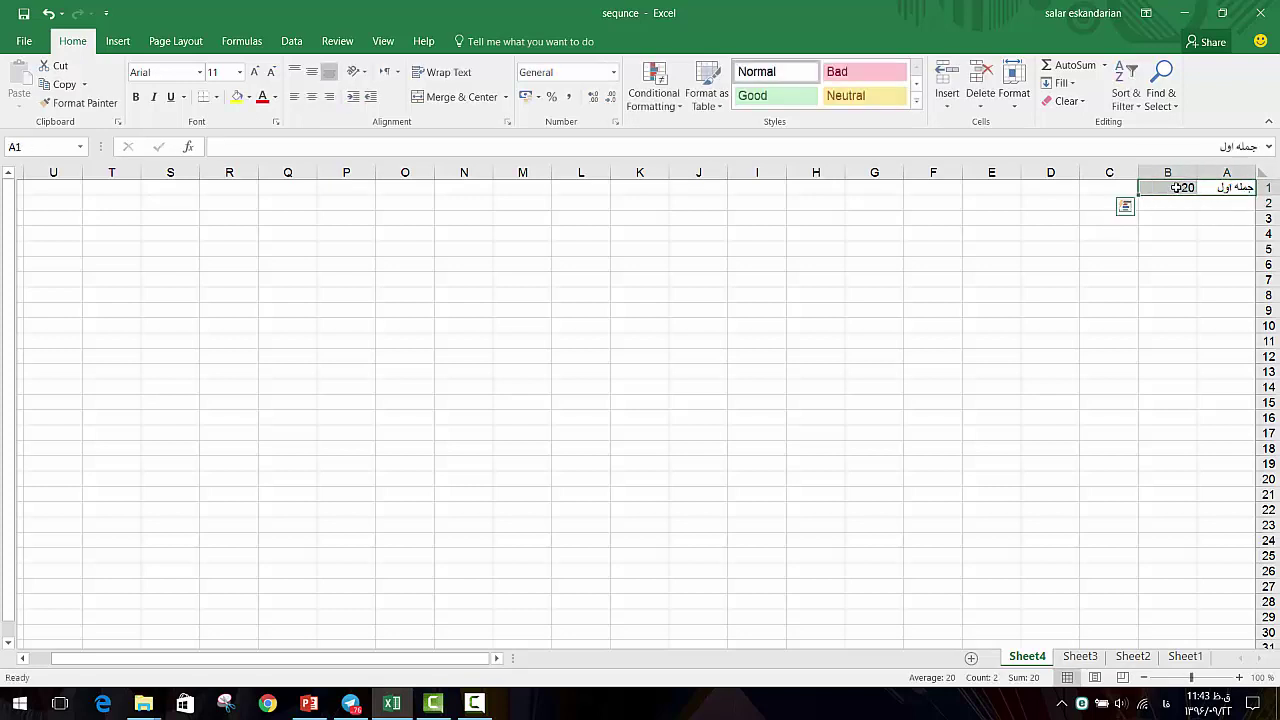
Step: Enter the common-ratio label قدر نسبت in A2 and the value 0/5 in B2
click(1232, 200)
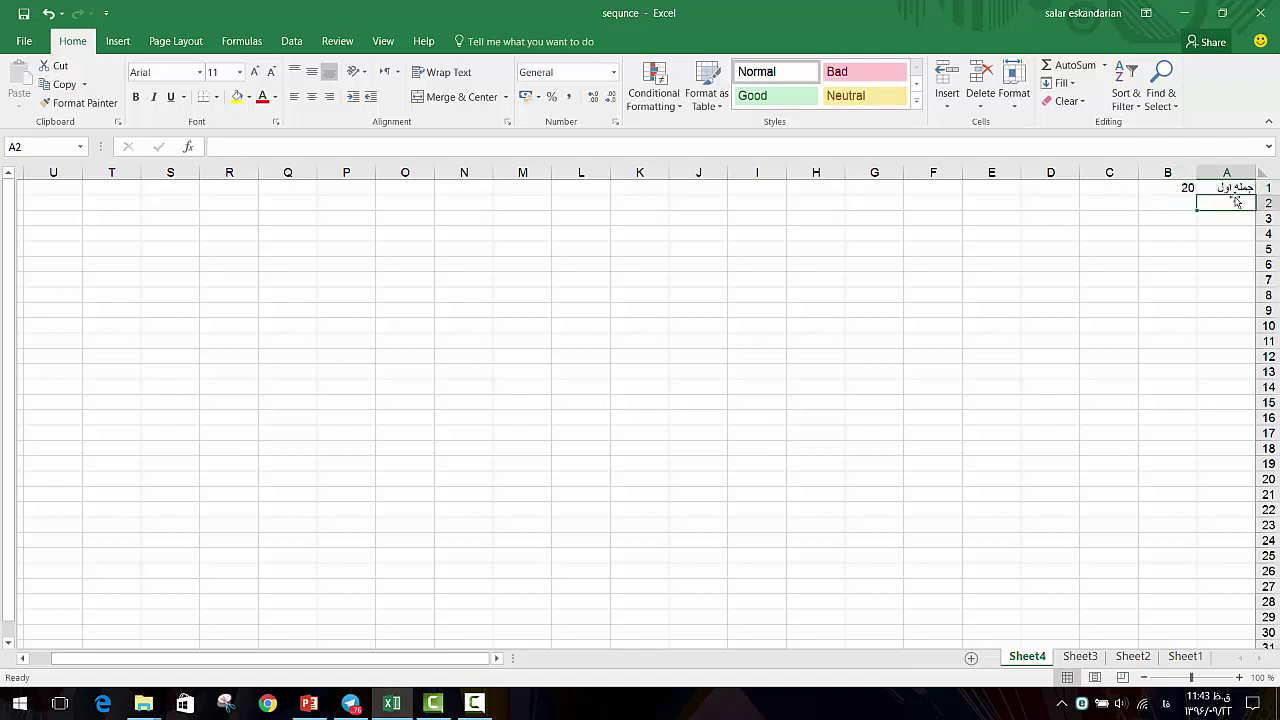
text(قدر نسبت)
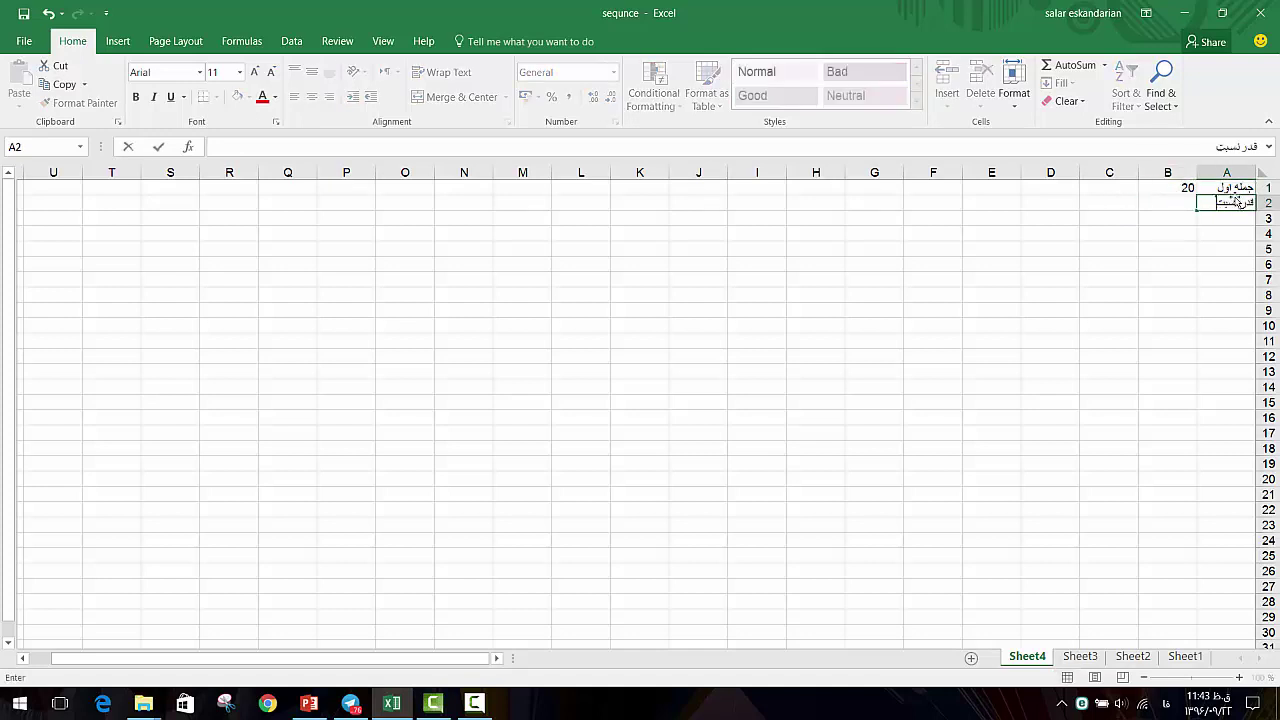
click(1162, 203)
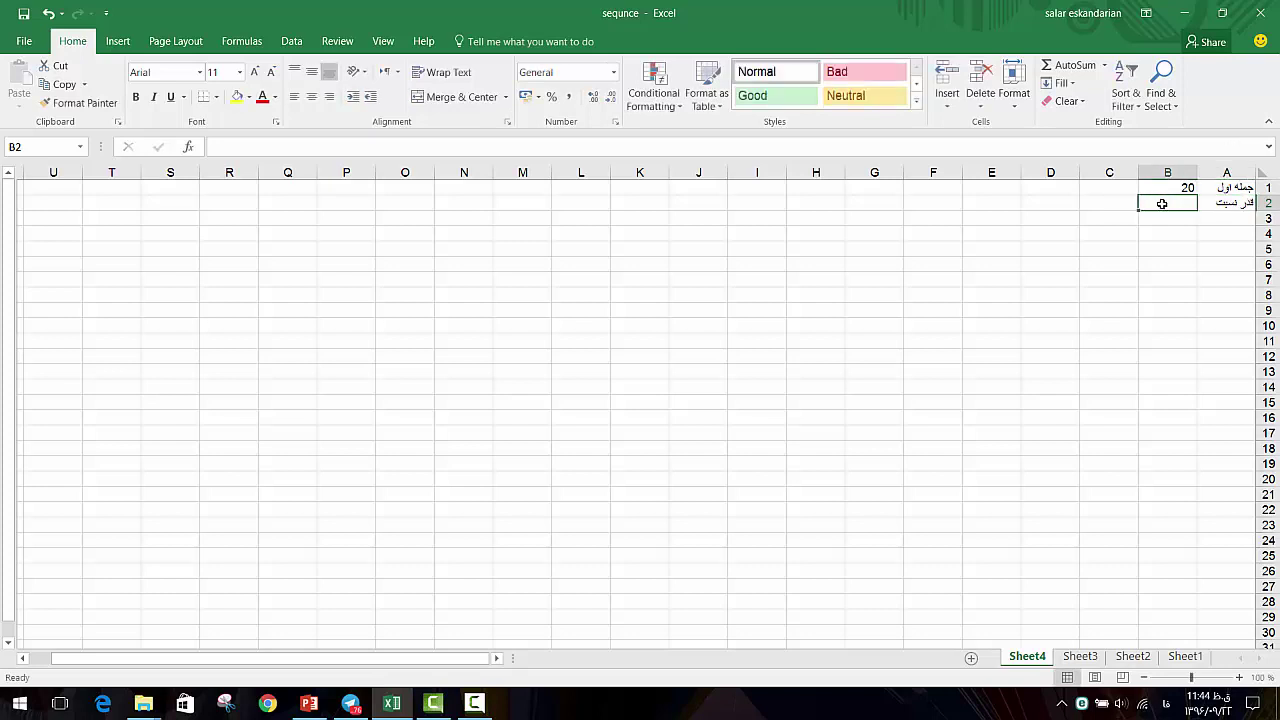
text(0/5)
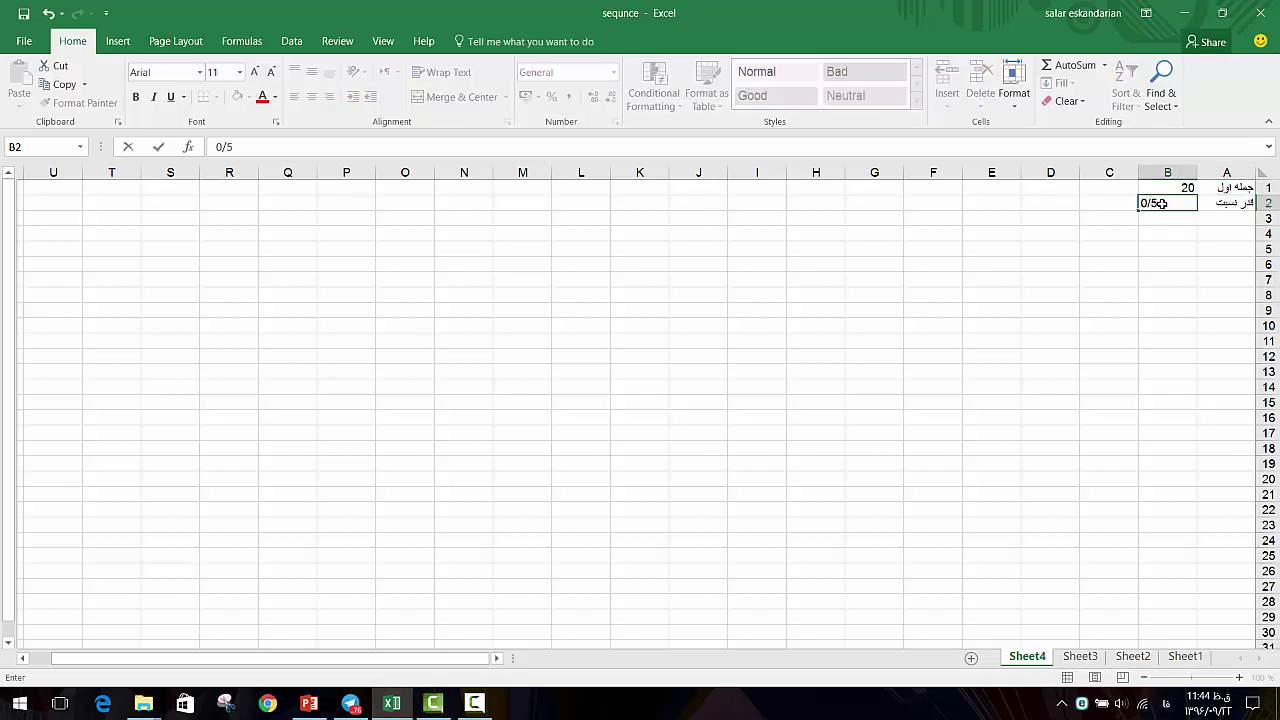
key(Return)
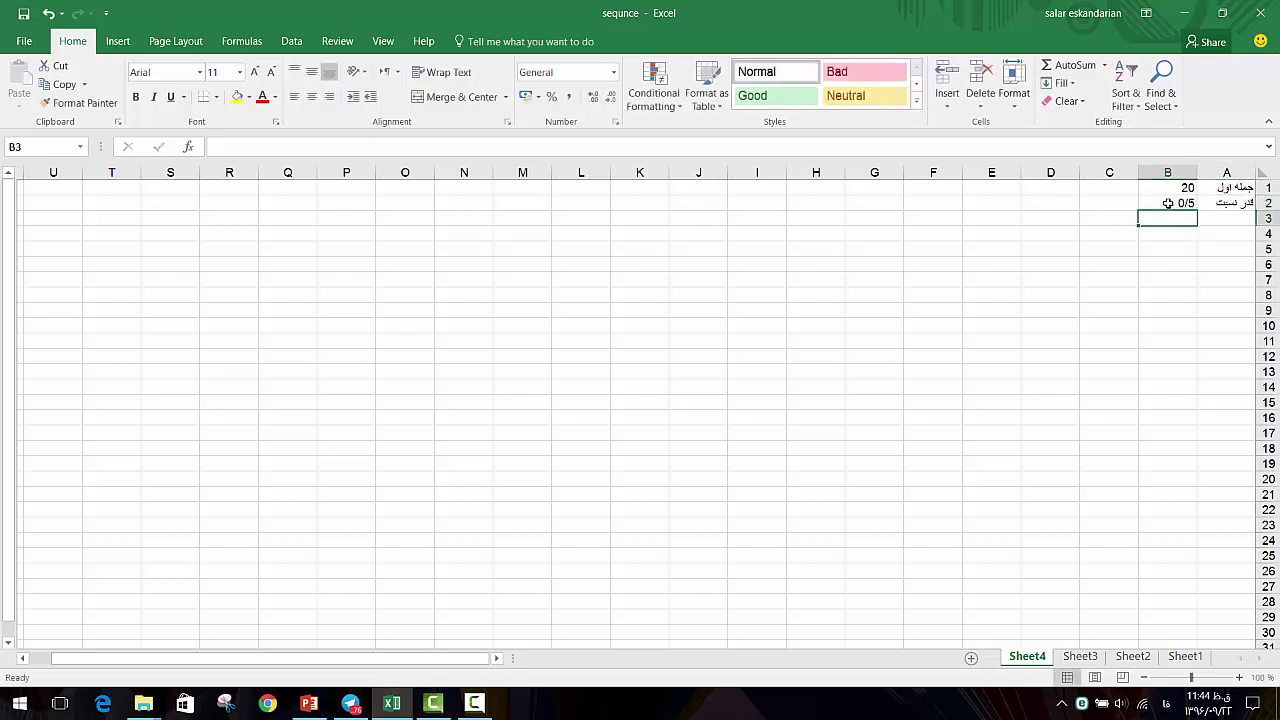
click(1170, 203)
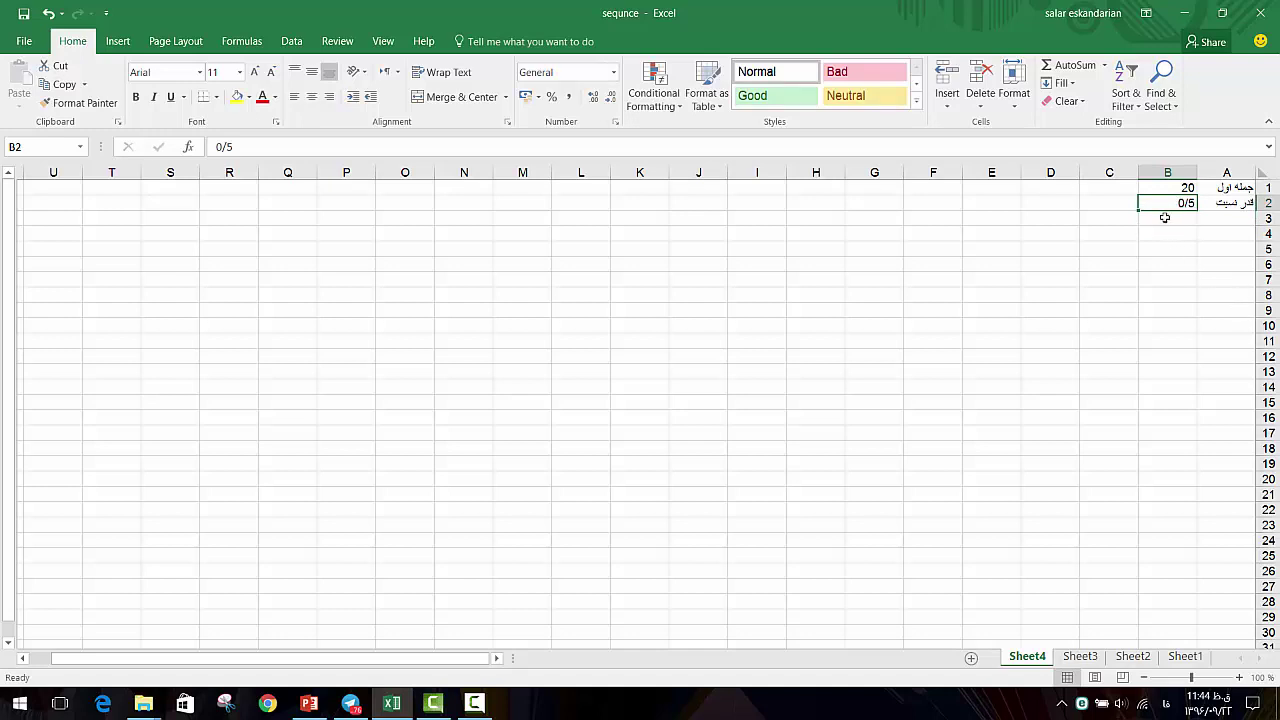
Step: Switch to PowerPoint and review the infinite-sum equation on slide 6, covering S∞ and the fraction a1/(1−q)
click(1164, 218)
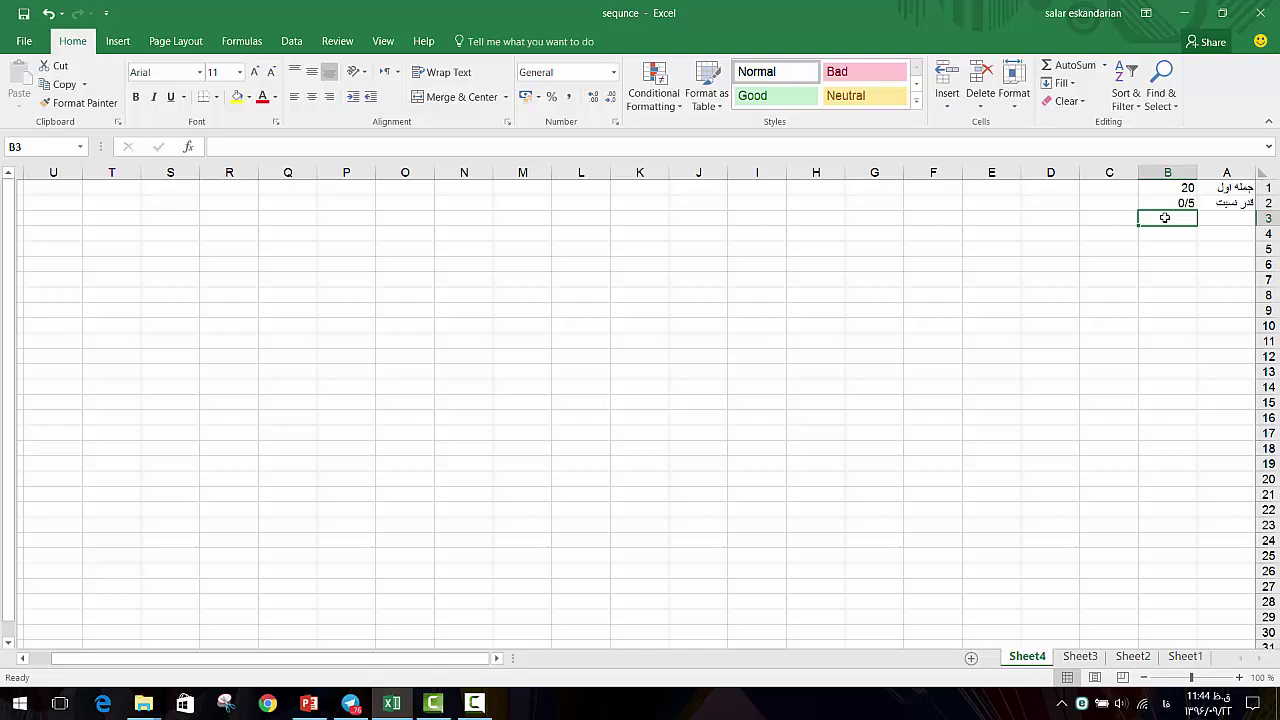
click(309, 705)
click(585, 508)
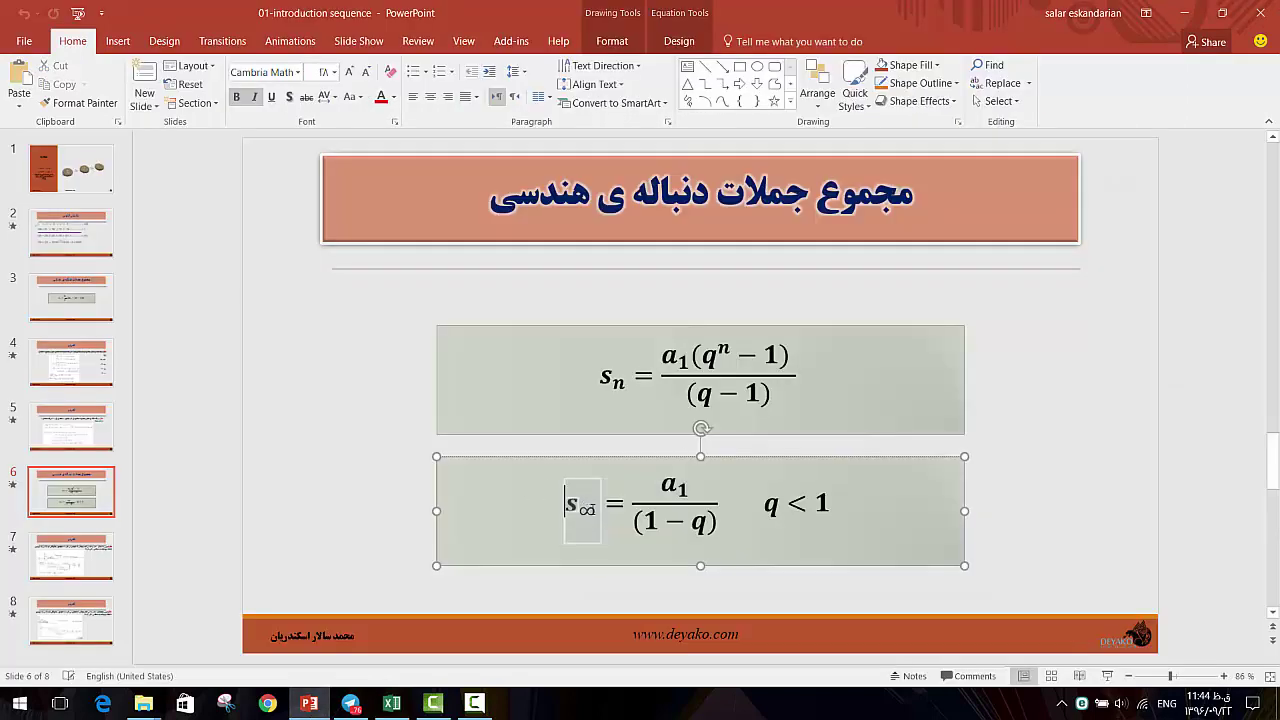
double_click(585, 508)
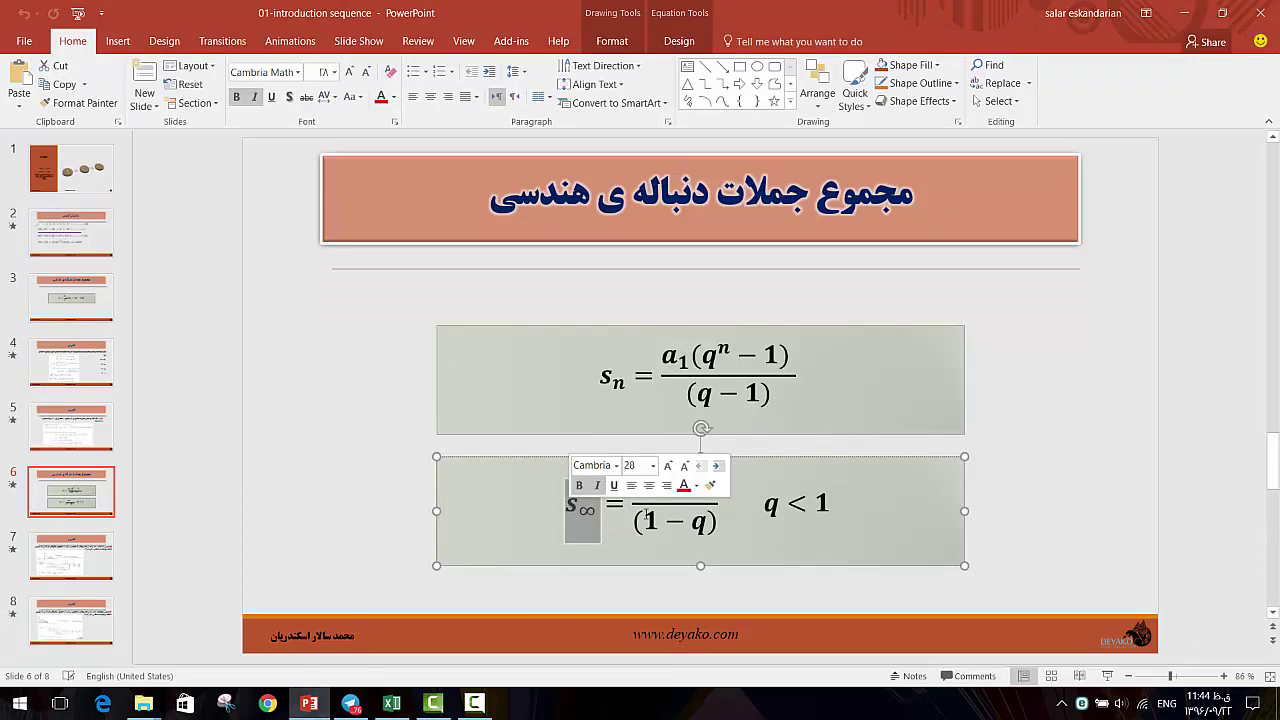
mouse_move(646, 515)
mouse_down()
mouse_move(666, 495)
mouse_move(686, 530)
mouse_up()
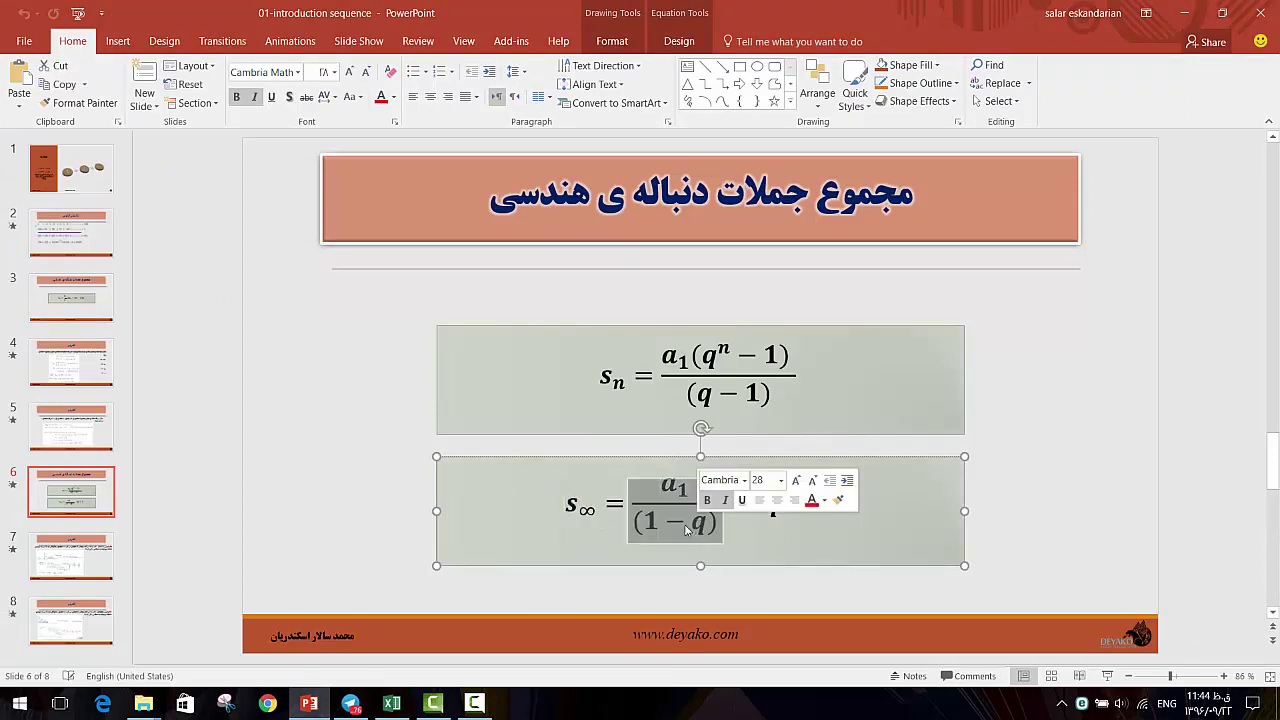
click(583, 507)
double_click(580, 506)
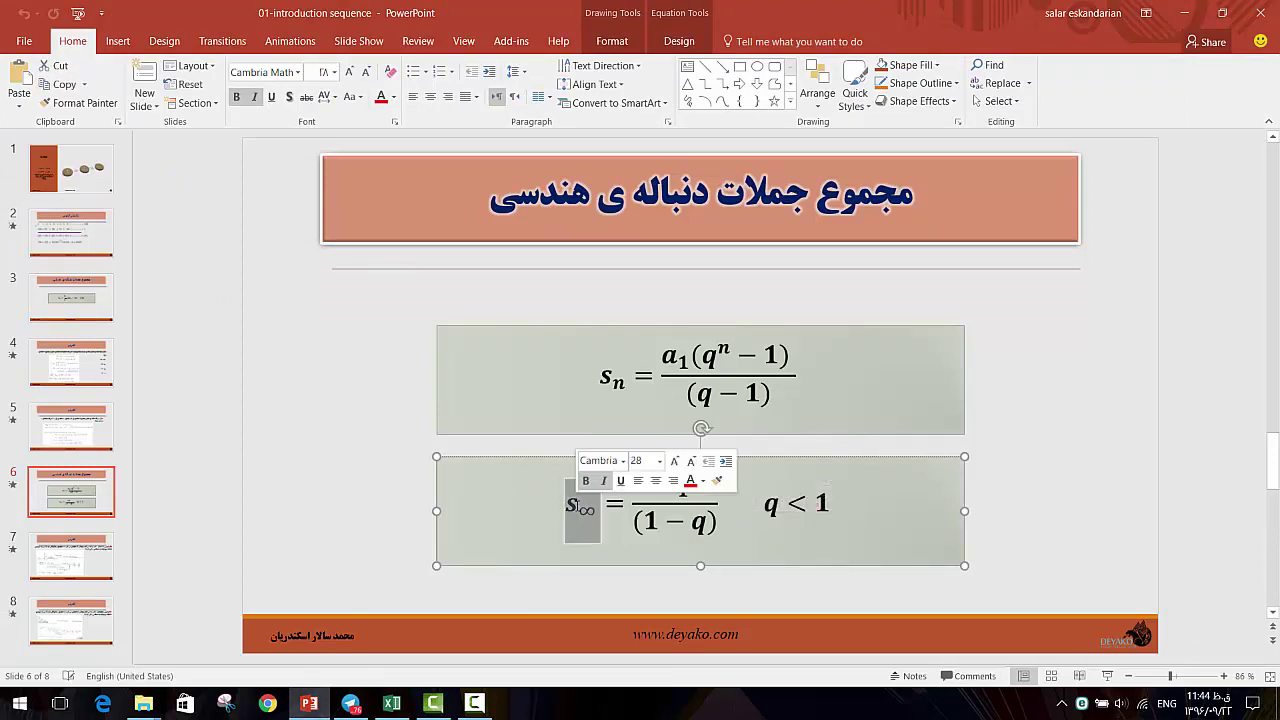
click(390, 706)
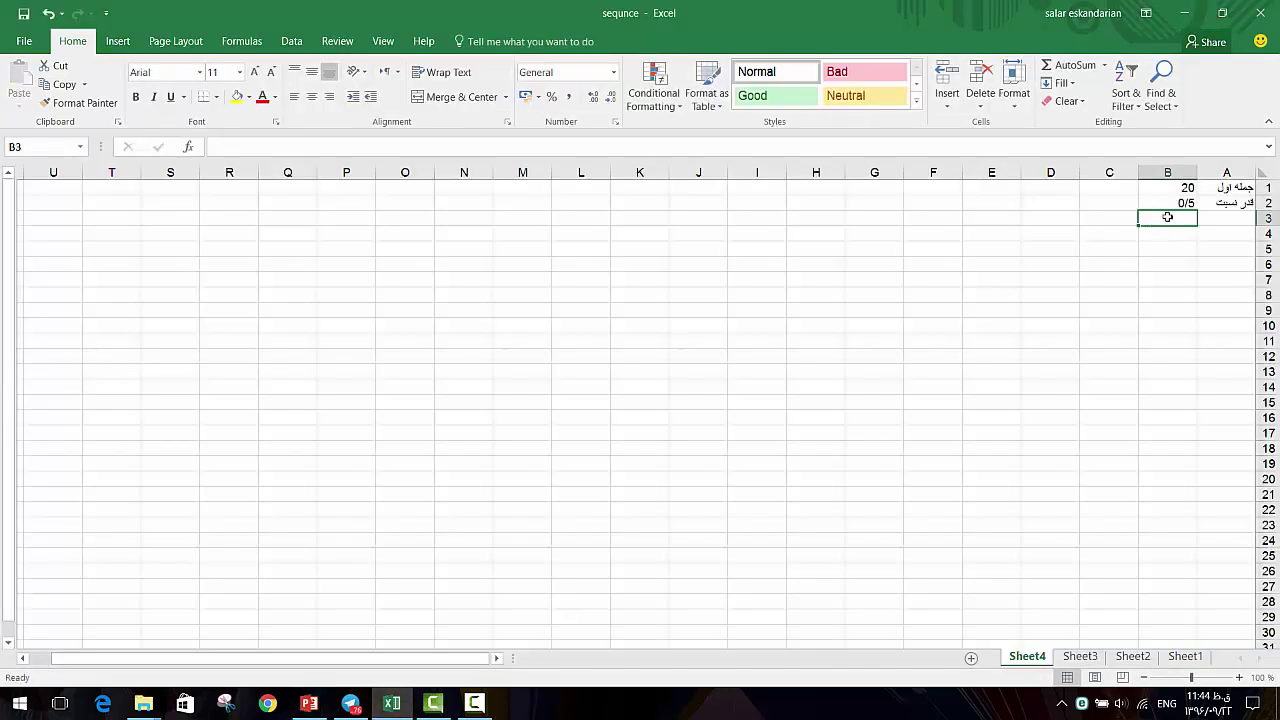
click(391, 707)
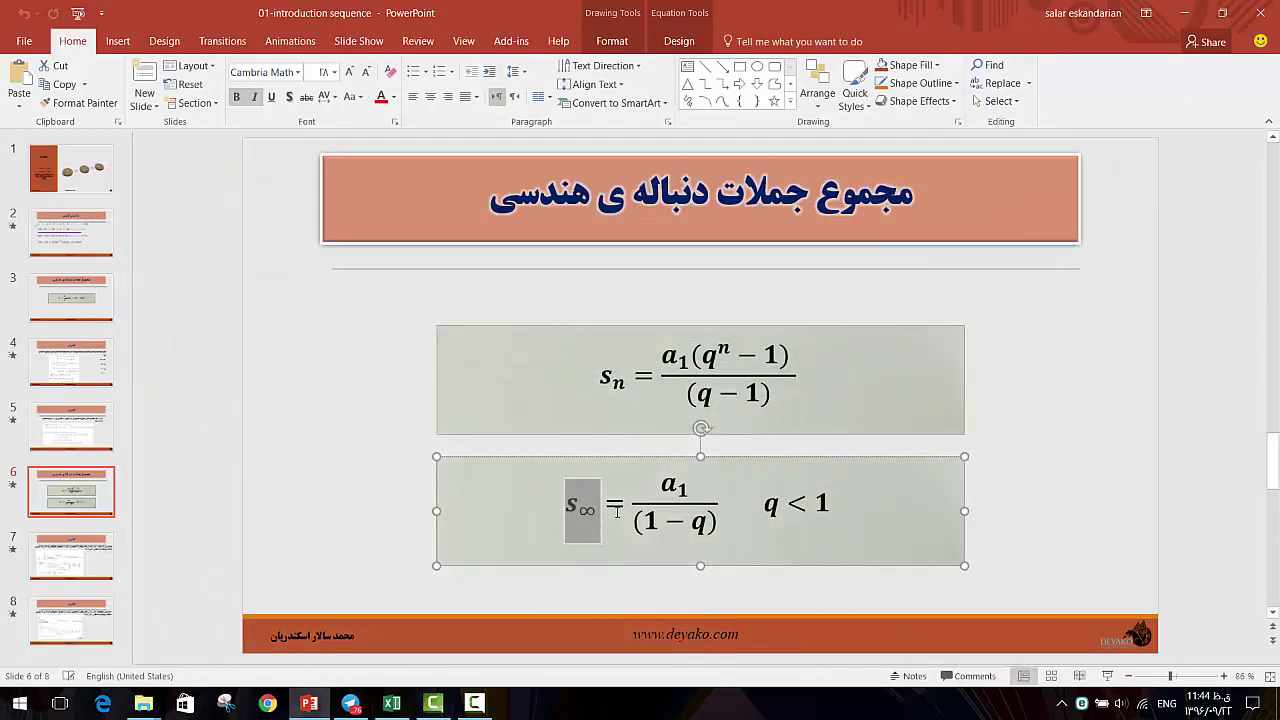
drag(608, 507, 686, 515)
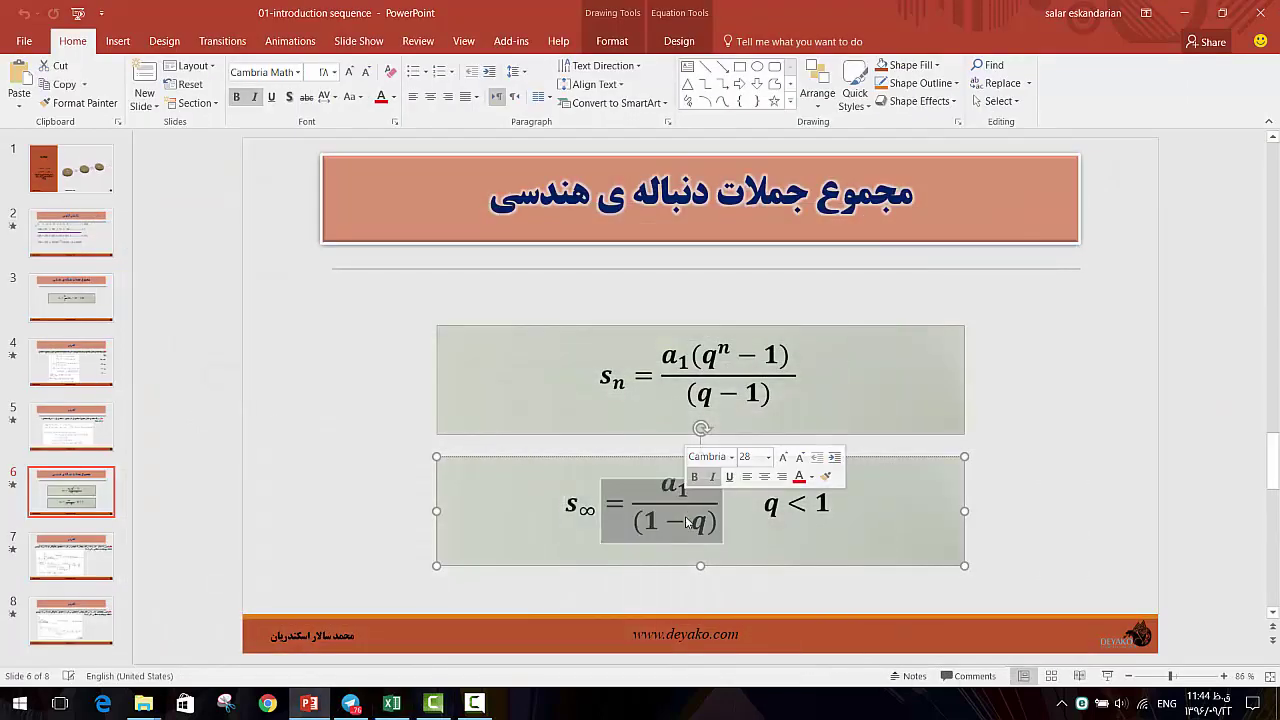
drag(628, 510, 684, 512)
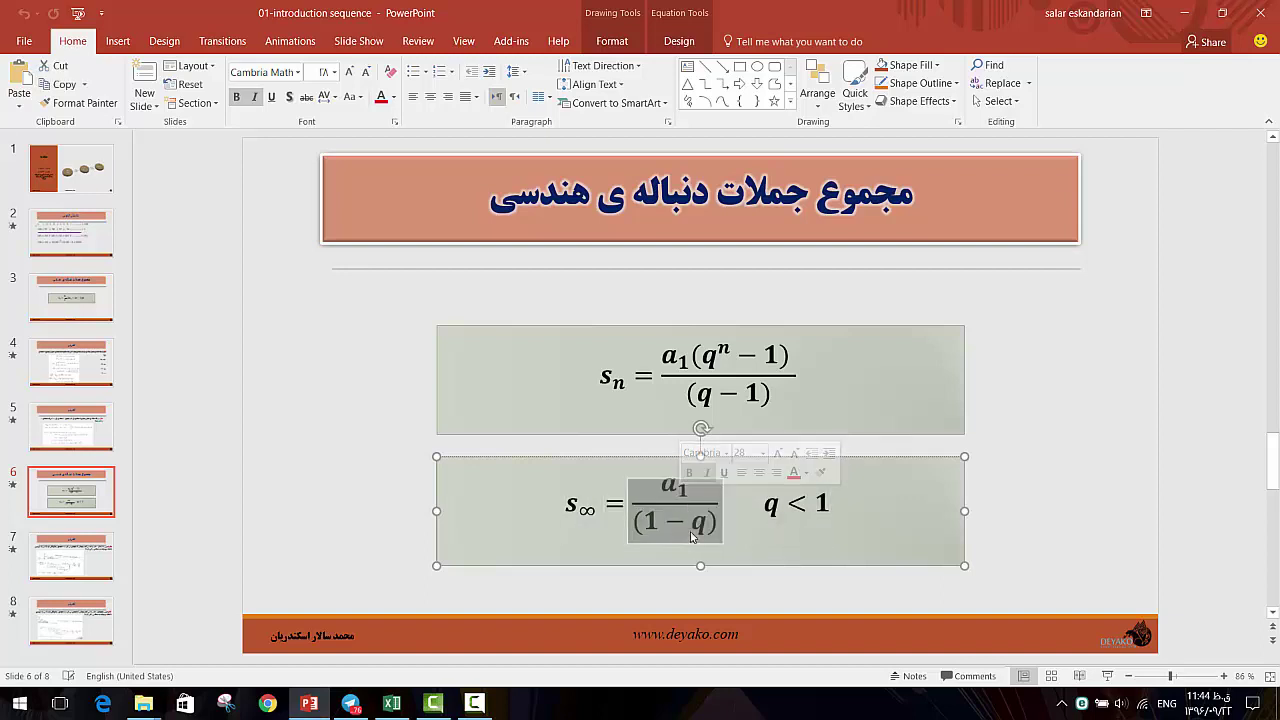
Step: Return to Excel and calculate the infinite sum in B3 of Sheet4 with the formula =B1/(1-B2)
click(1184, 12)
click(405, 708)
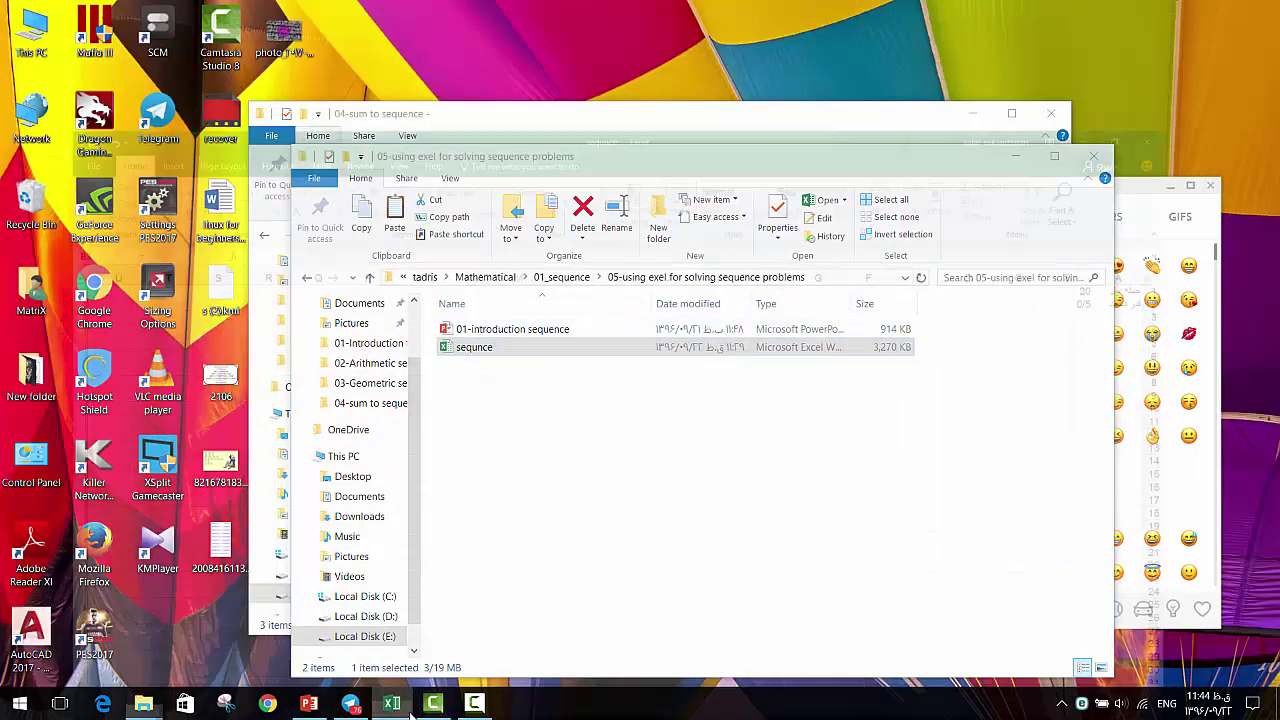
click(1152, 220)
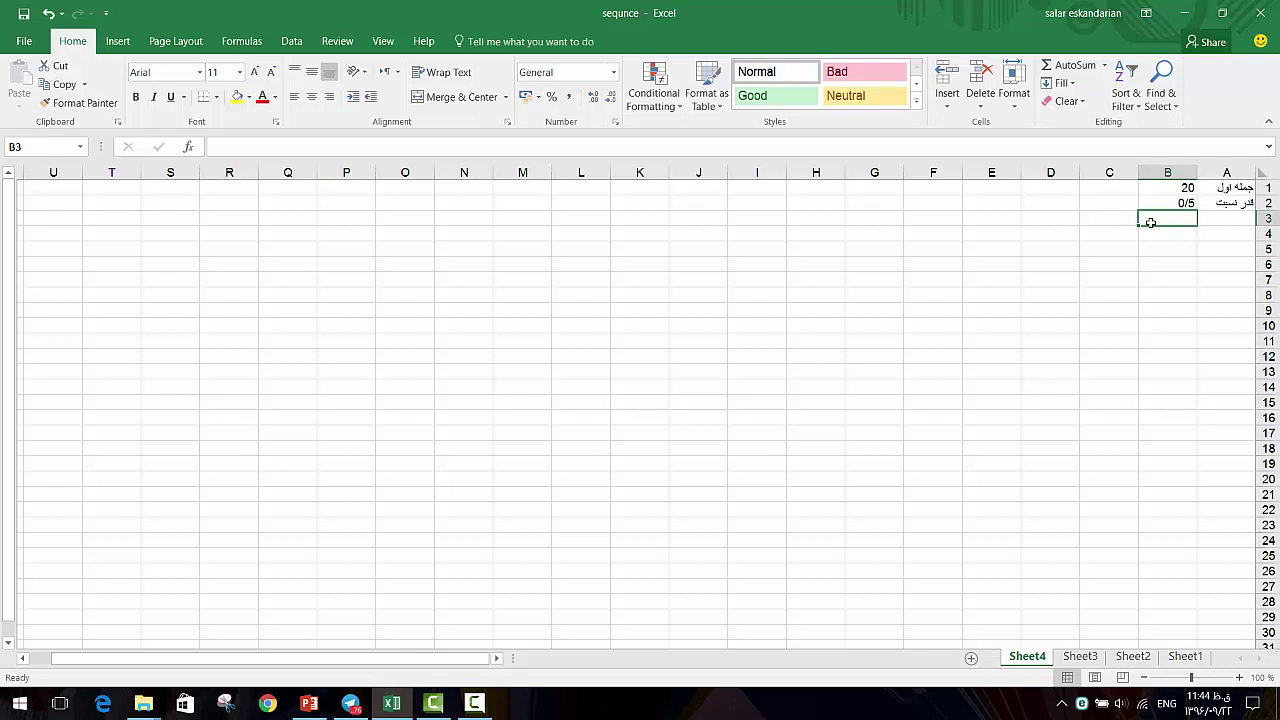
text(=)
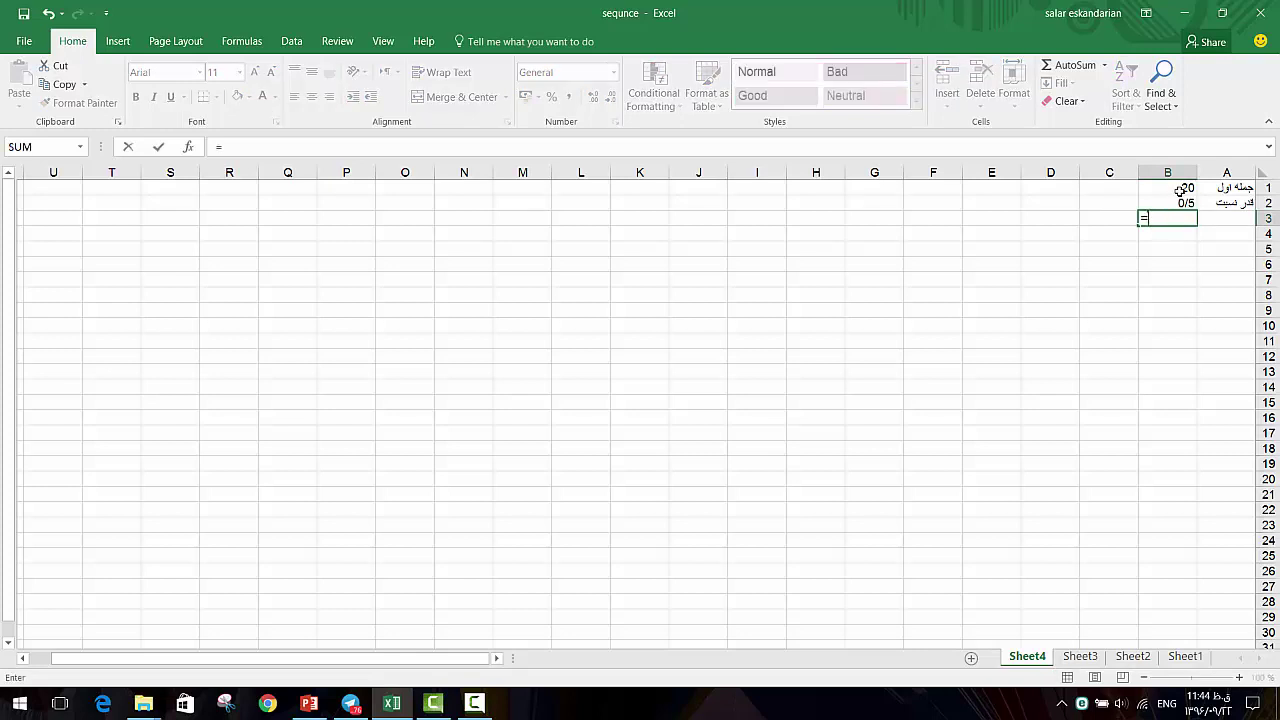
click(1181, 190)
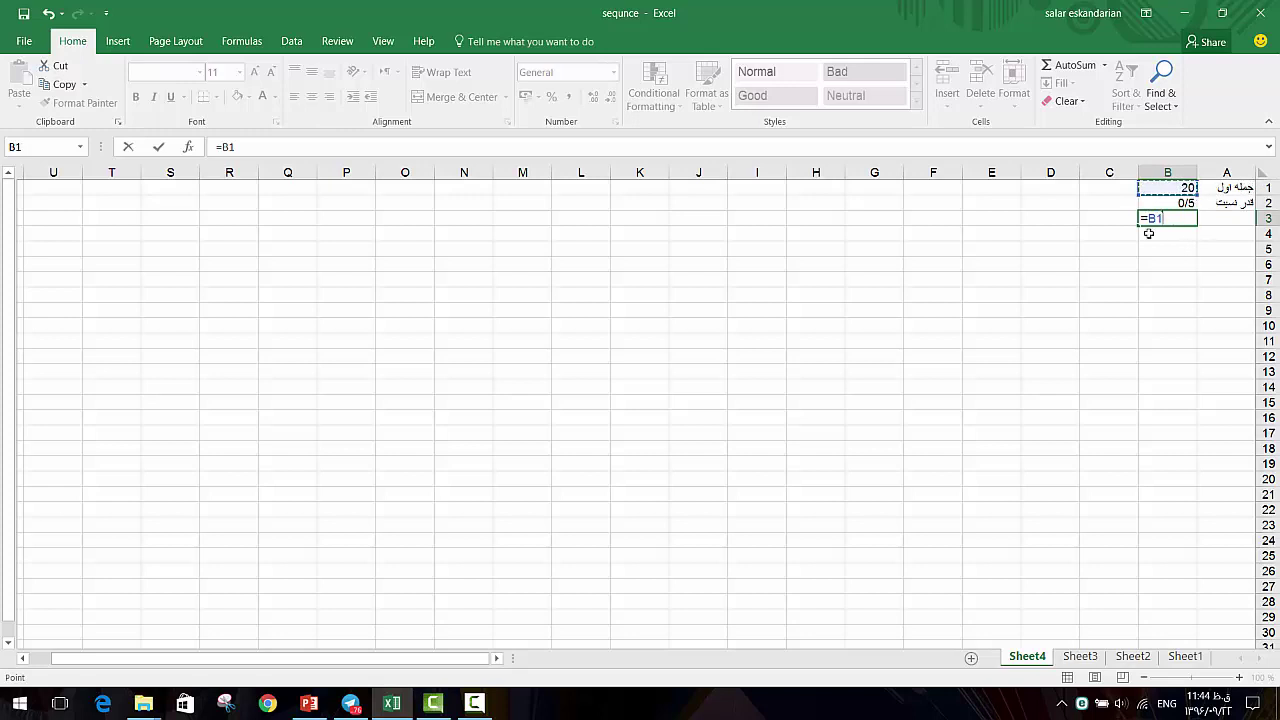
text(/(1-)
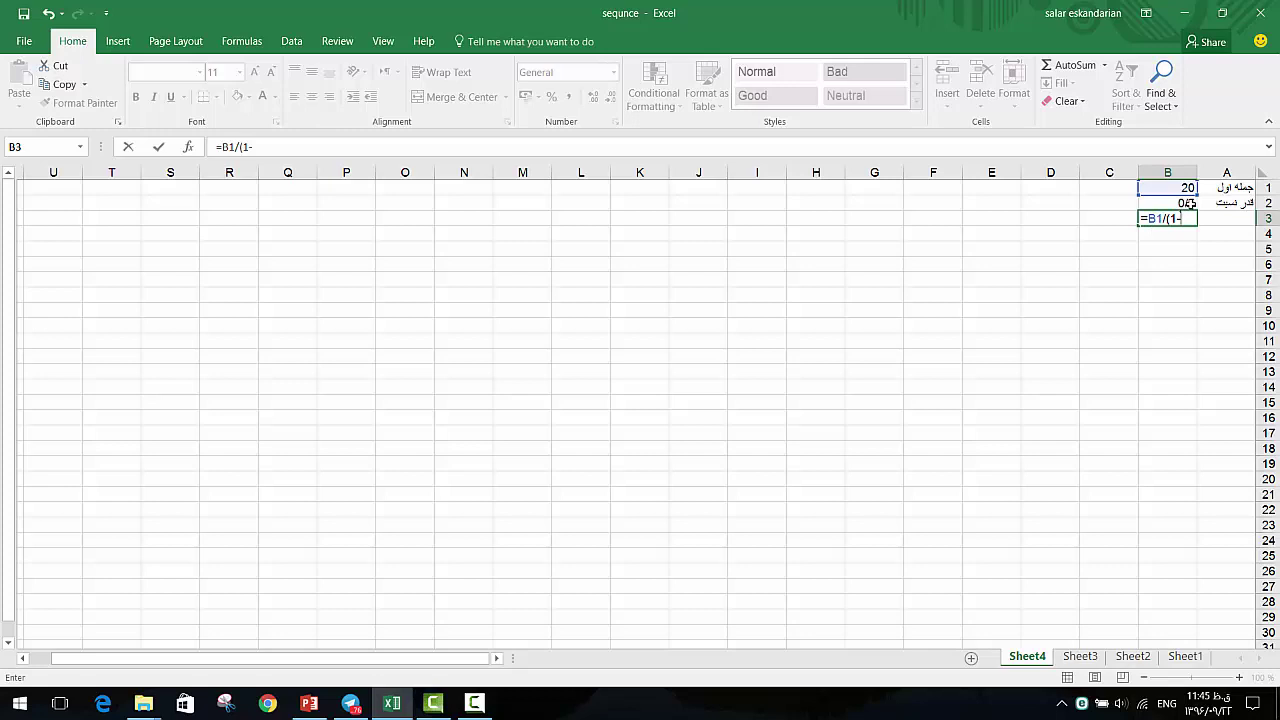
click(1188, 203)
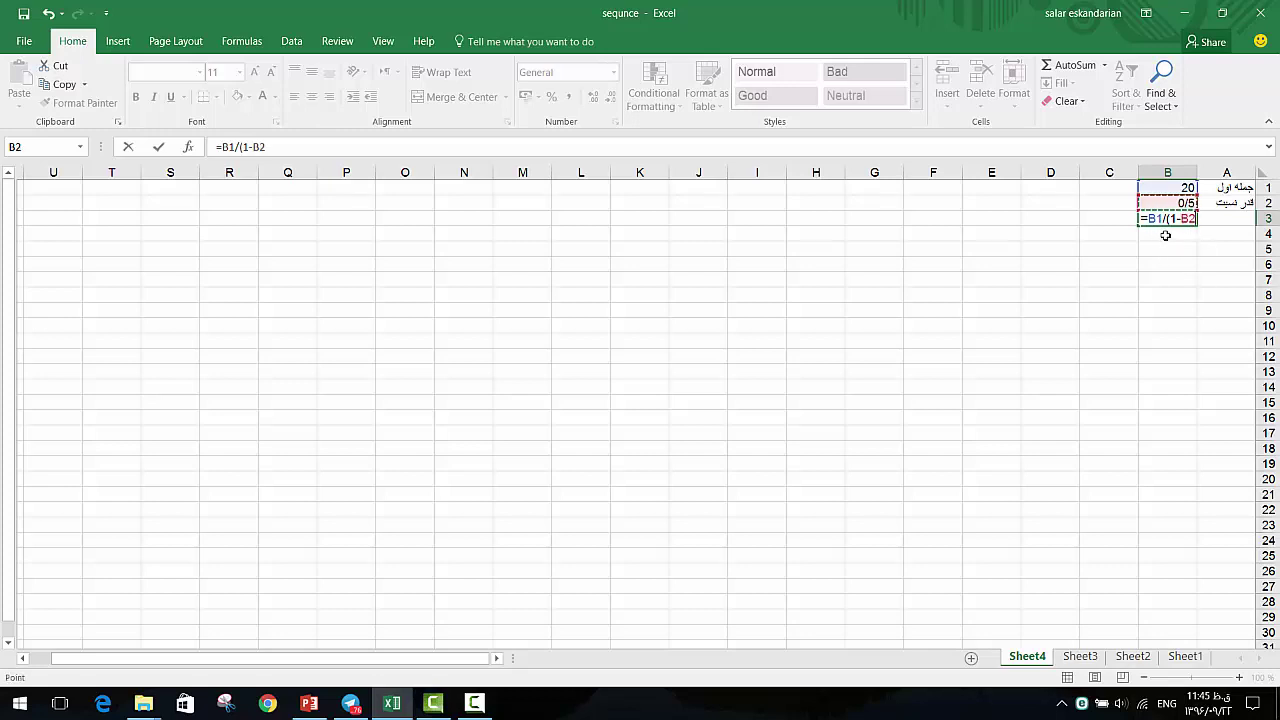
text())
double_click(1187, 219)
key(Return)
click(1187, 216)
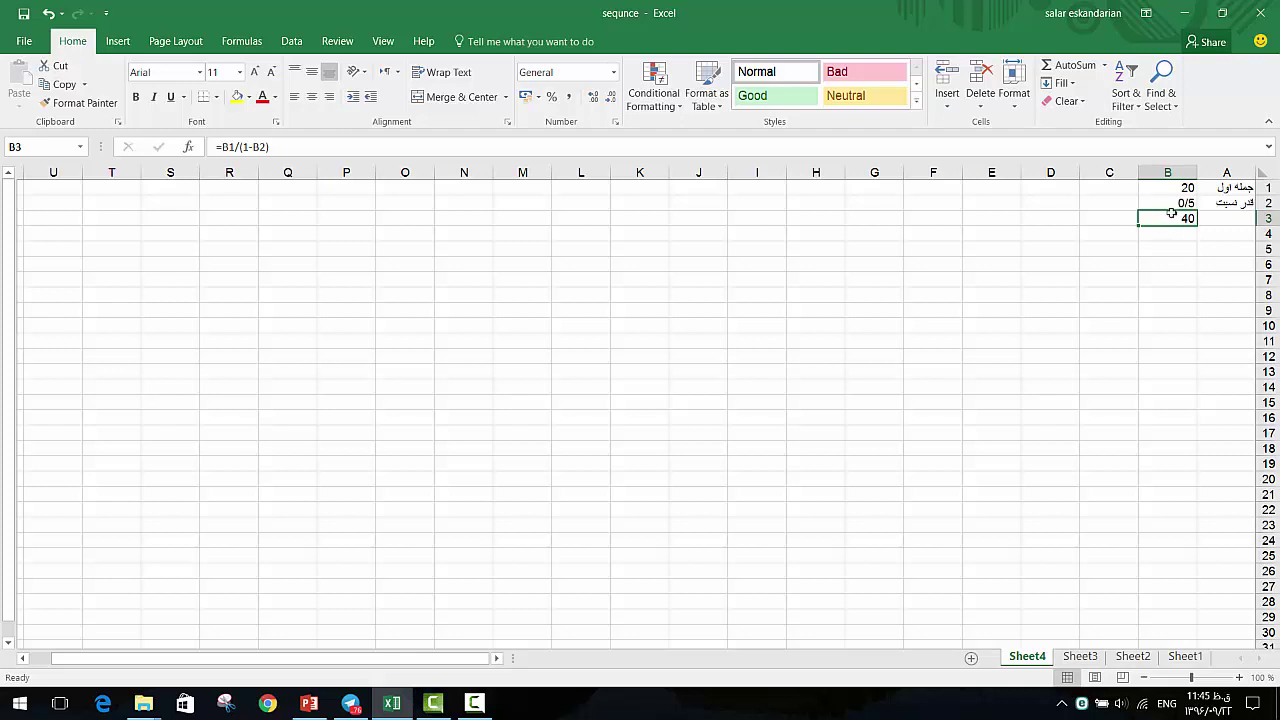
mouse_move(1236, 190)
mouse_down()
mouse_move(1183, 217)
mouse_move(1229, 189)
mouse_move(1219, 192)
mouse_up()
click(1183, 217)
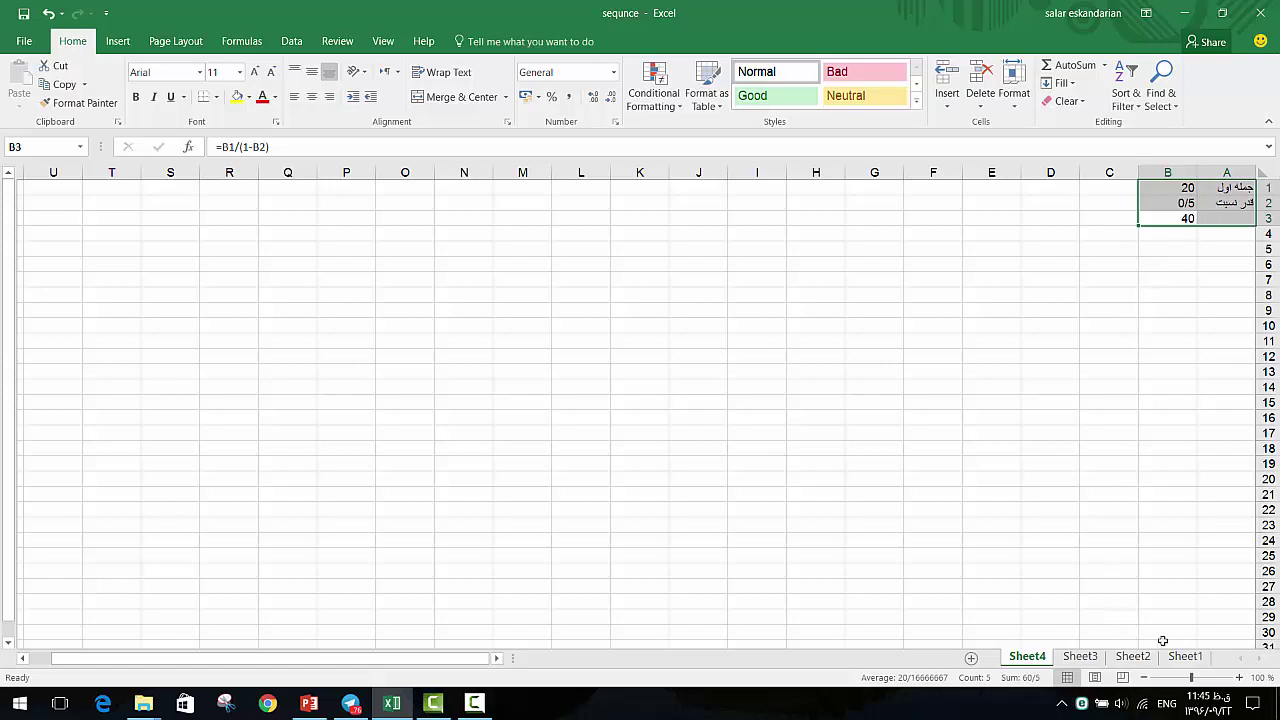
Step: Open Sheet3 and review the partial-sum table together with the chart for ratios smaller than 1
click(1080, 657)
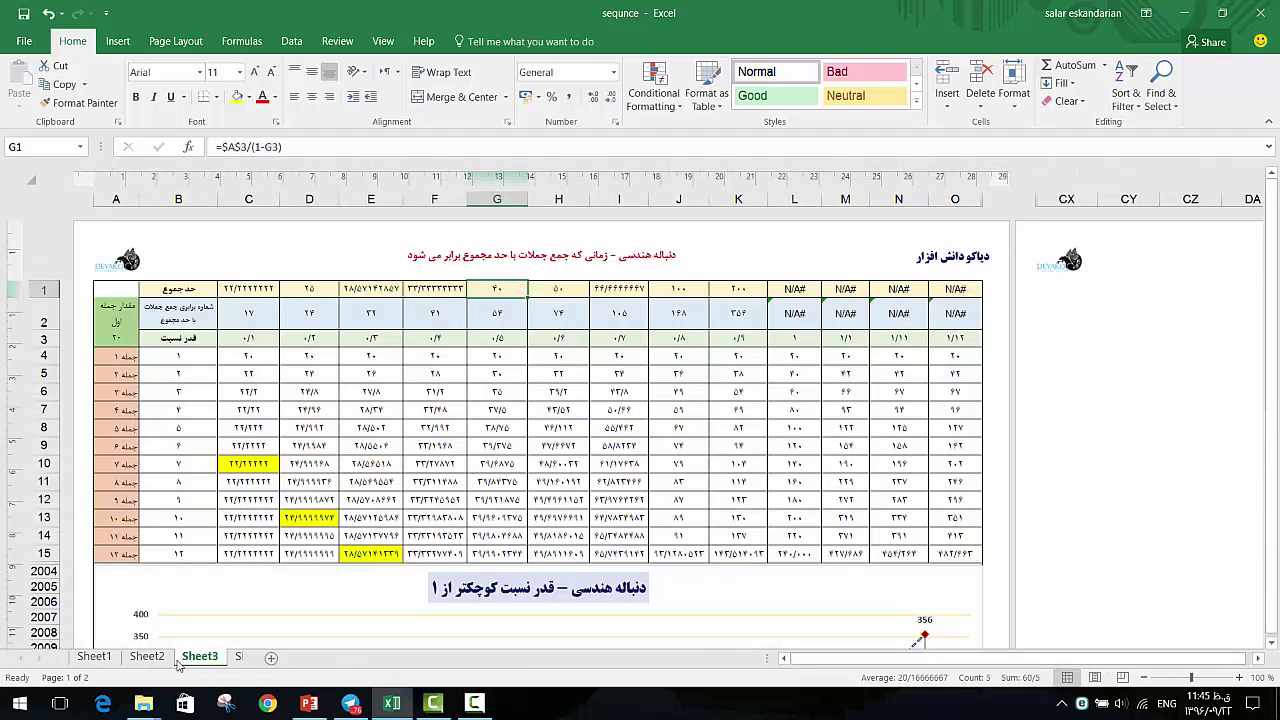
scroll(90, 296, down, 5)
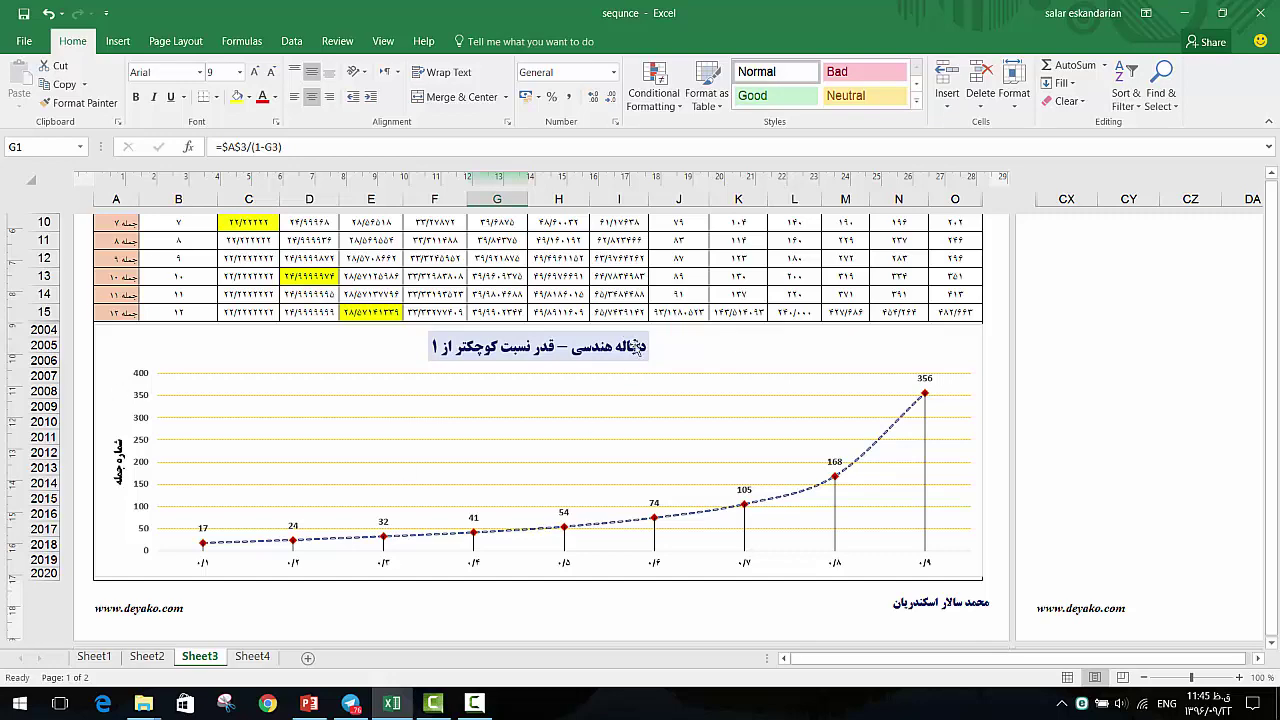
scroll(630, 345, up, 3)
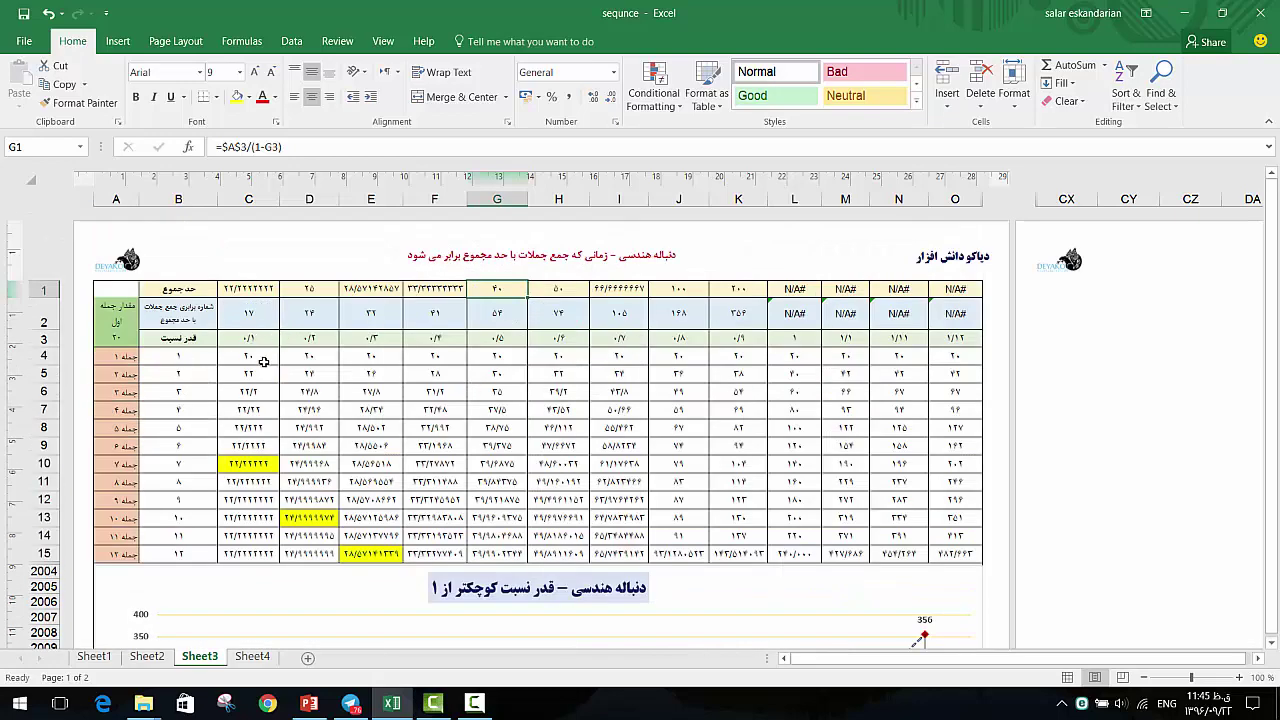
scroll(625, 378, down, 3)
scroll(547, 452, down, 2)
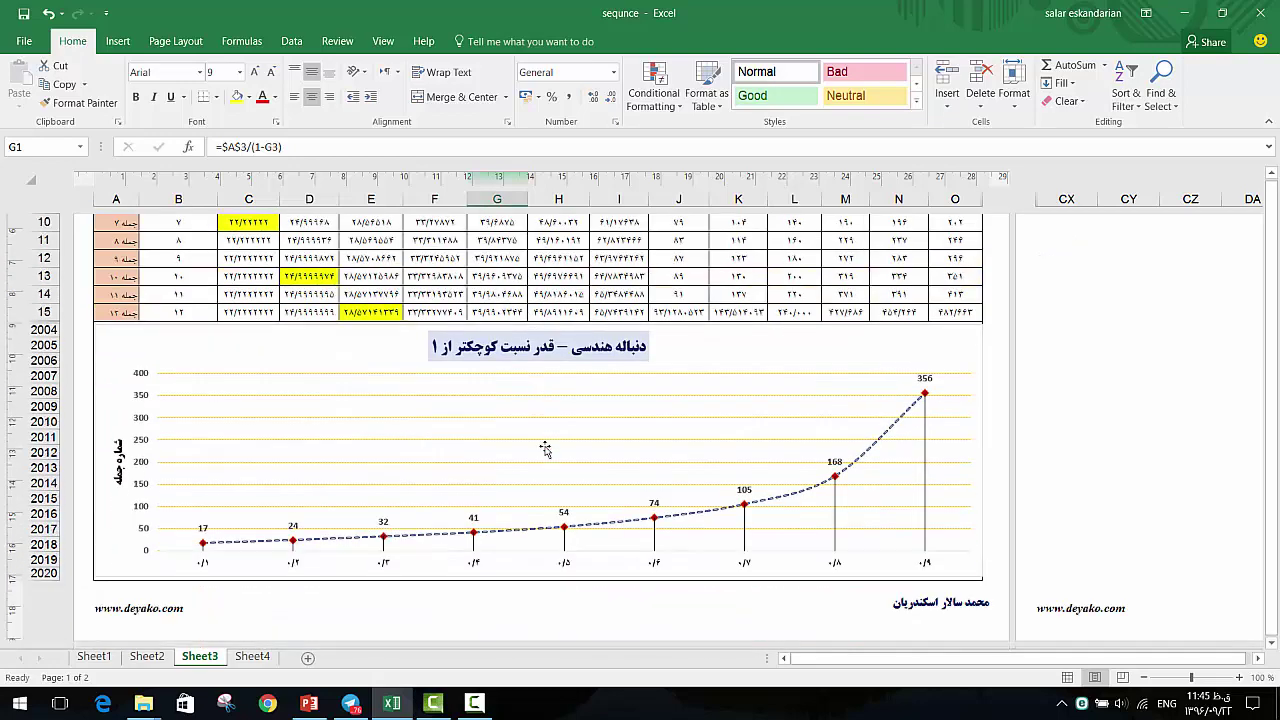
Step: Review the partial-sum table on Sheet3, return to Sheet4, and examine the first-term, common-ratio and infinite-sum cells in B1:B3
scroll(843, 380, up, 2)
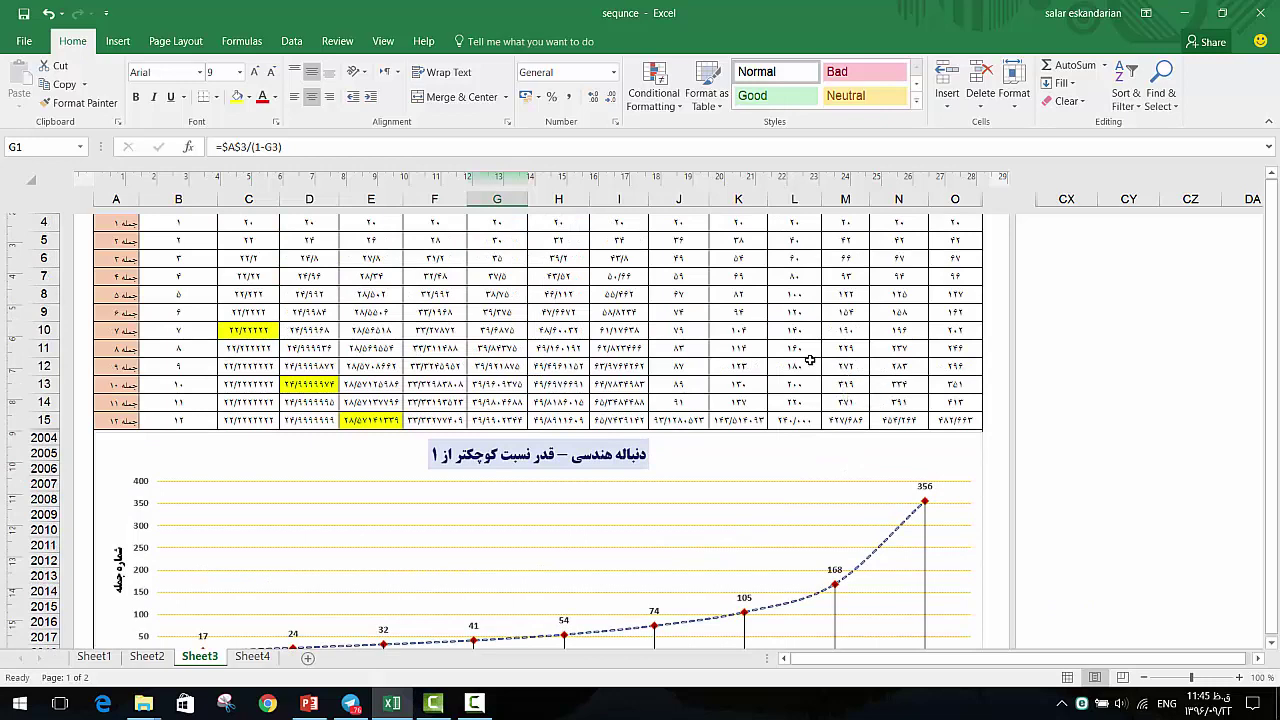
scroll(805, 362, up, 3)
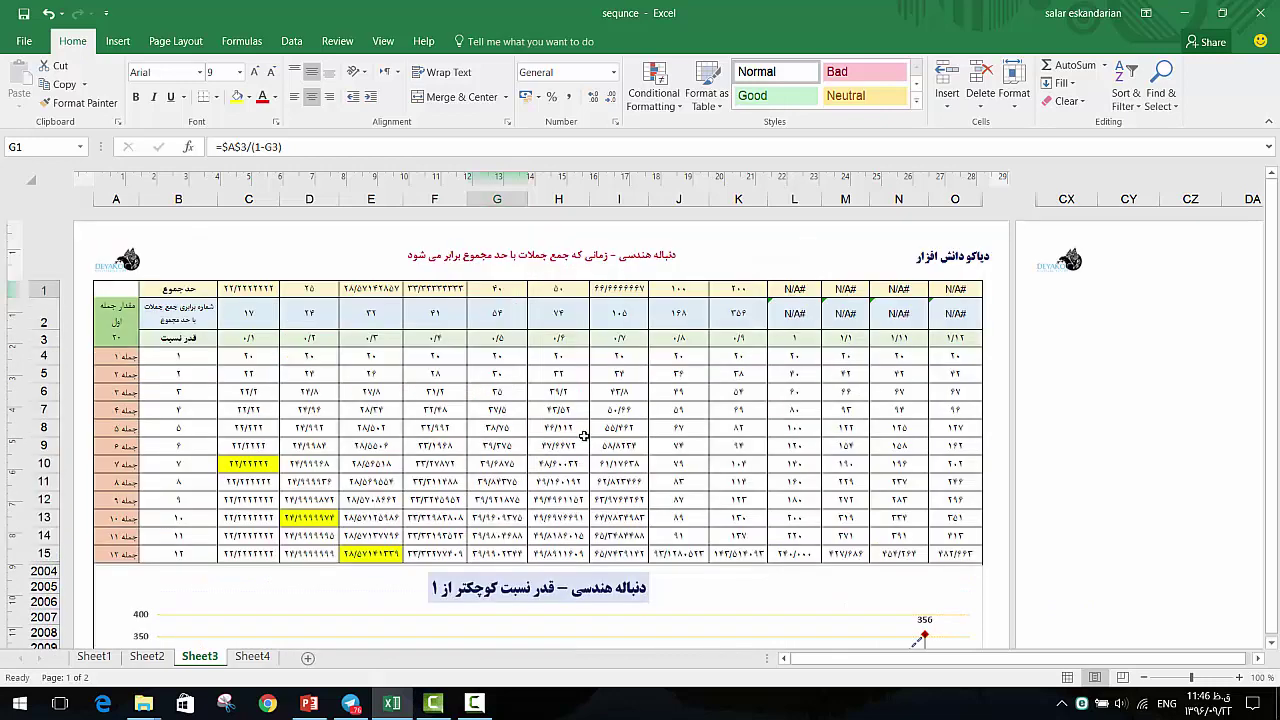
click(253, 657)
click(1178, 220)
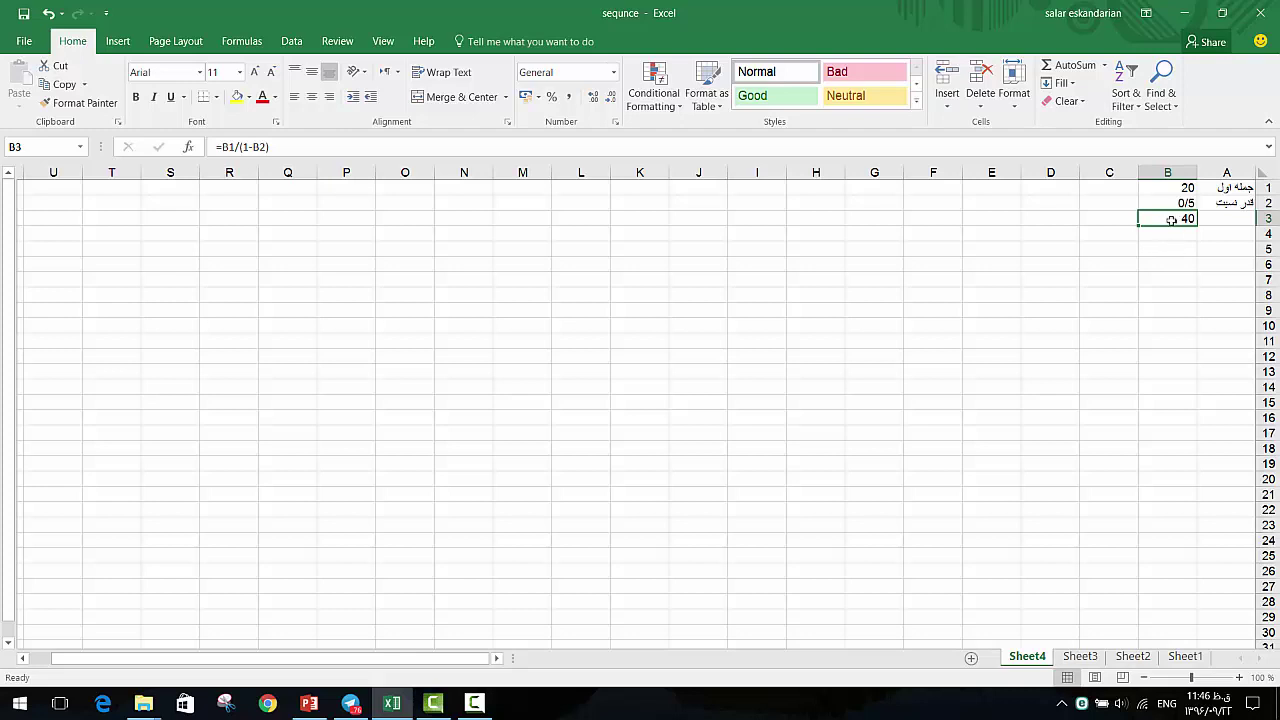
drag(1176, 189, 1177, 204)
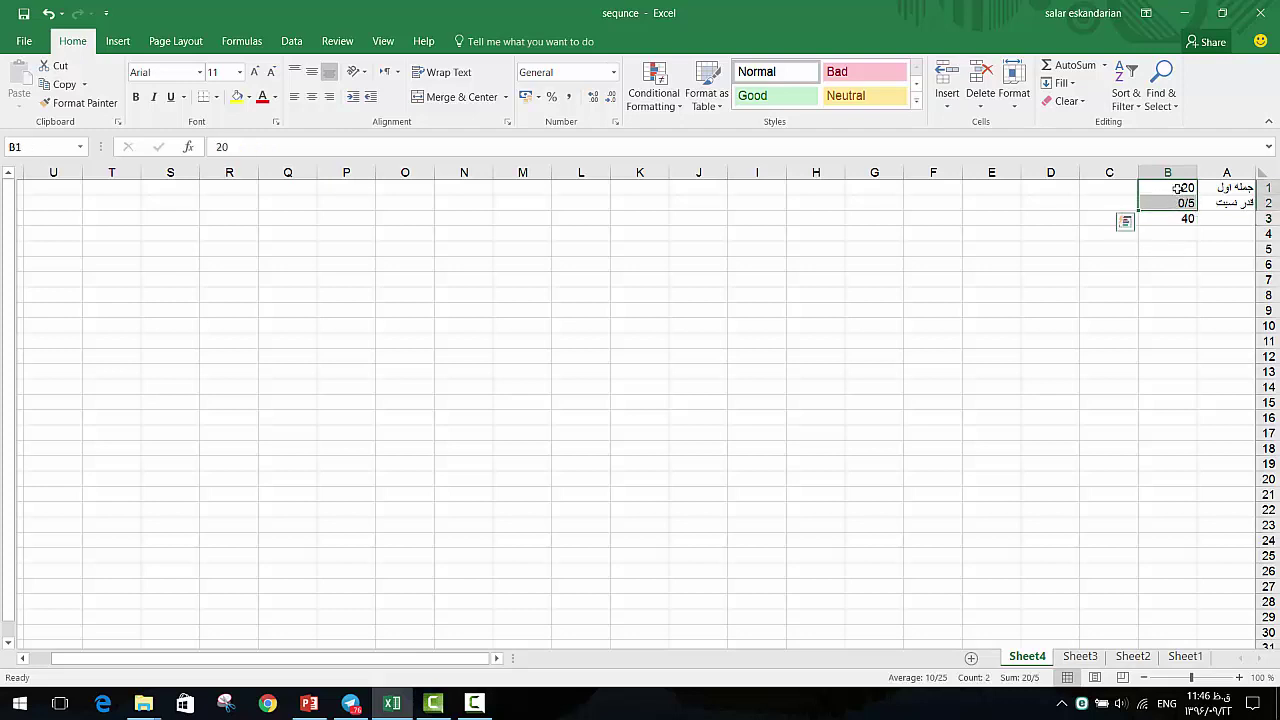
click(1178, 188)
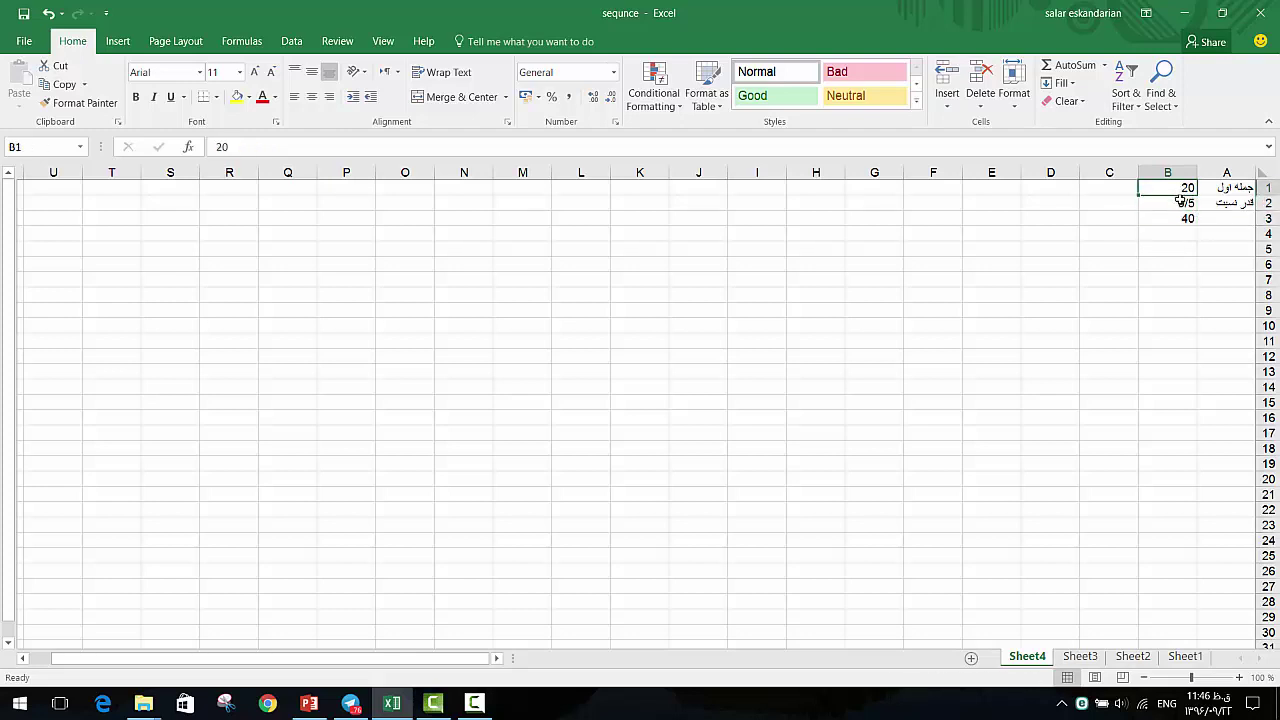
click(1180, 203)
click(1183, 217)
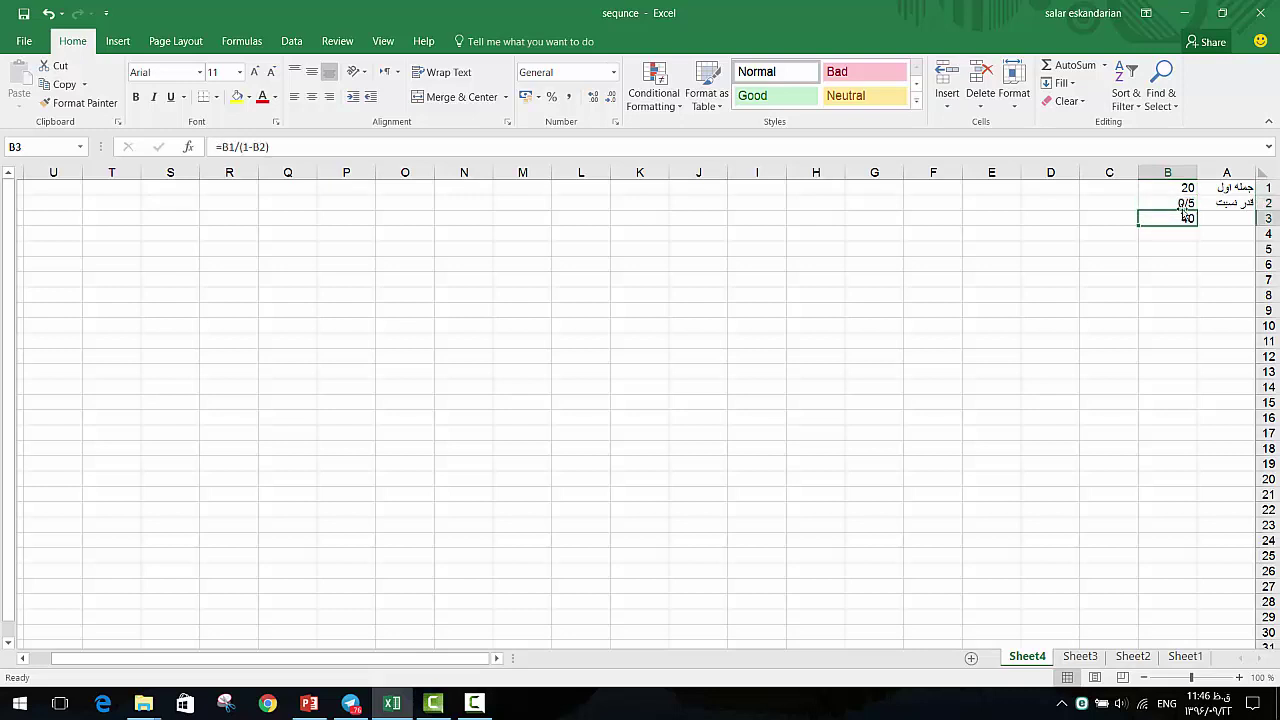
Step: Set the first term in B1 to 100 and check the infinite-sum formula in B3
click(1182, 189)
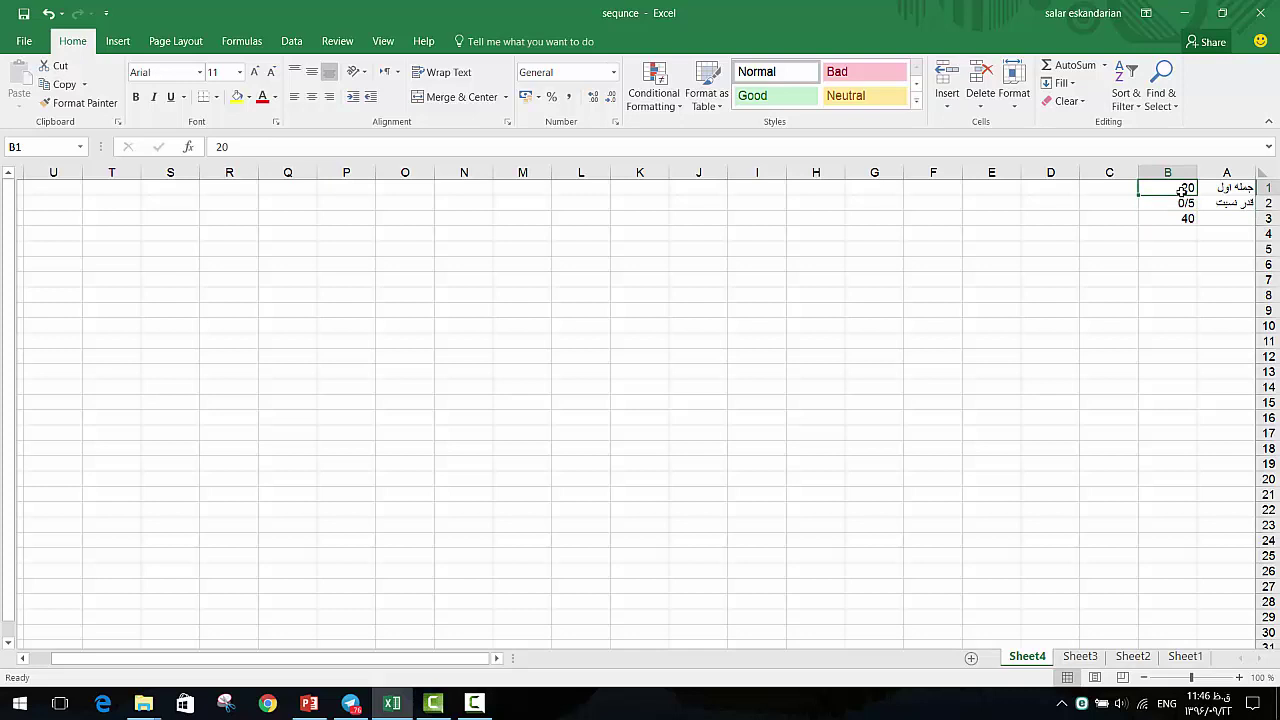
text(100)
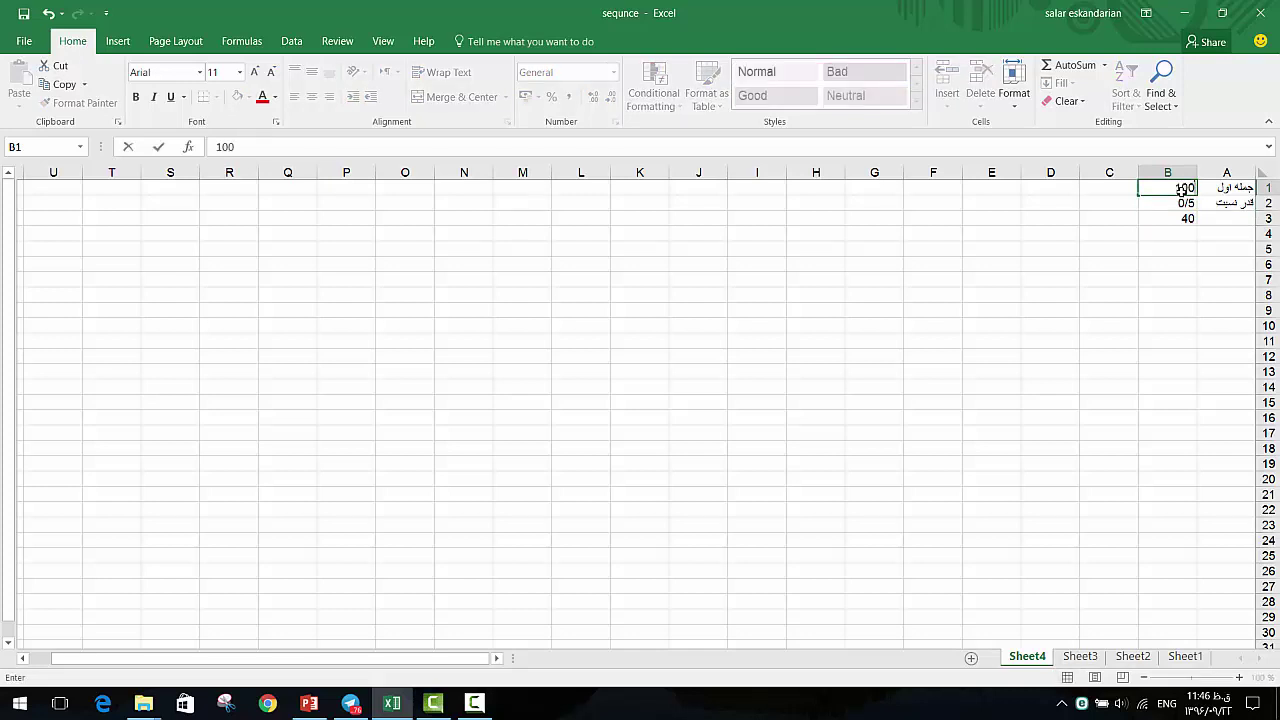
key(Return)
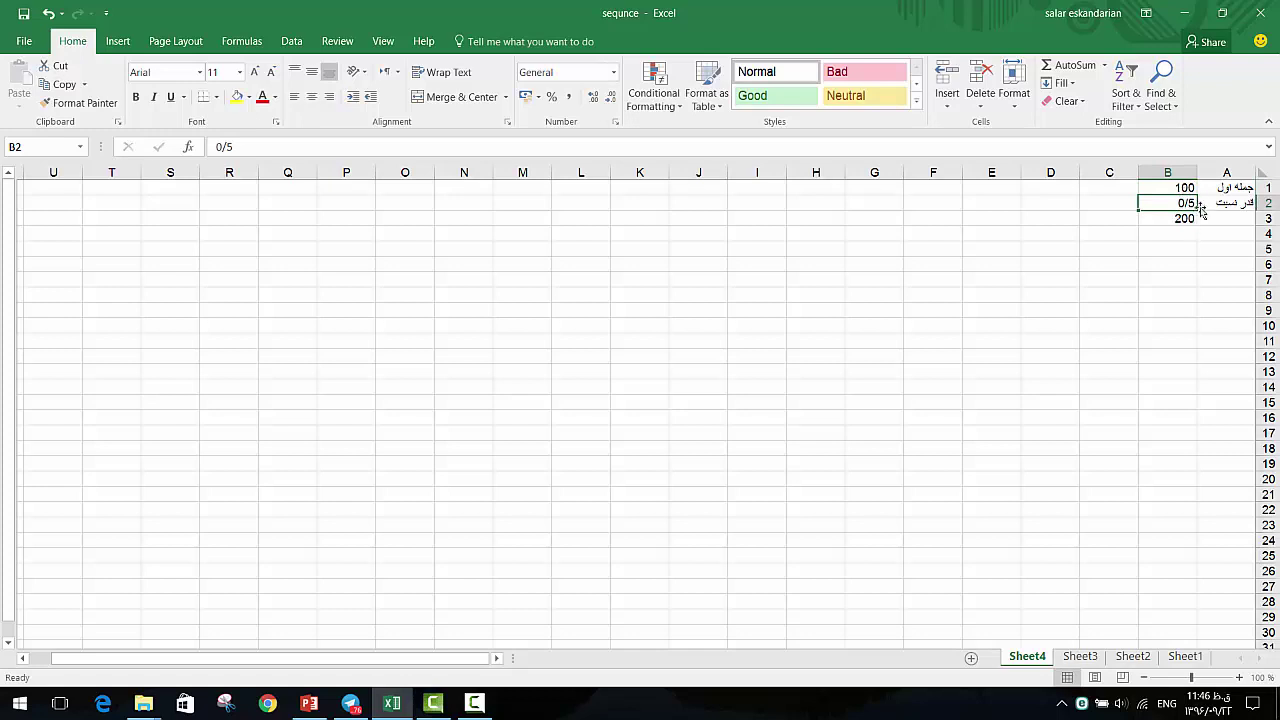
click(1178, 218)
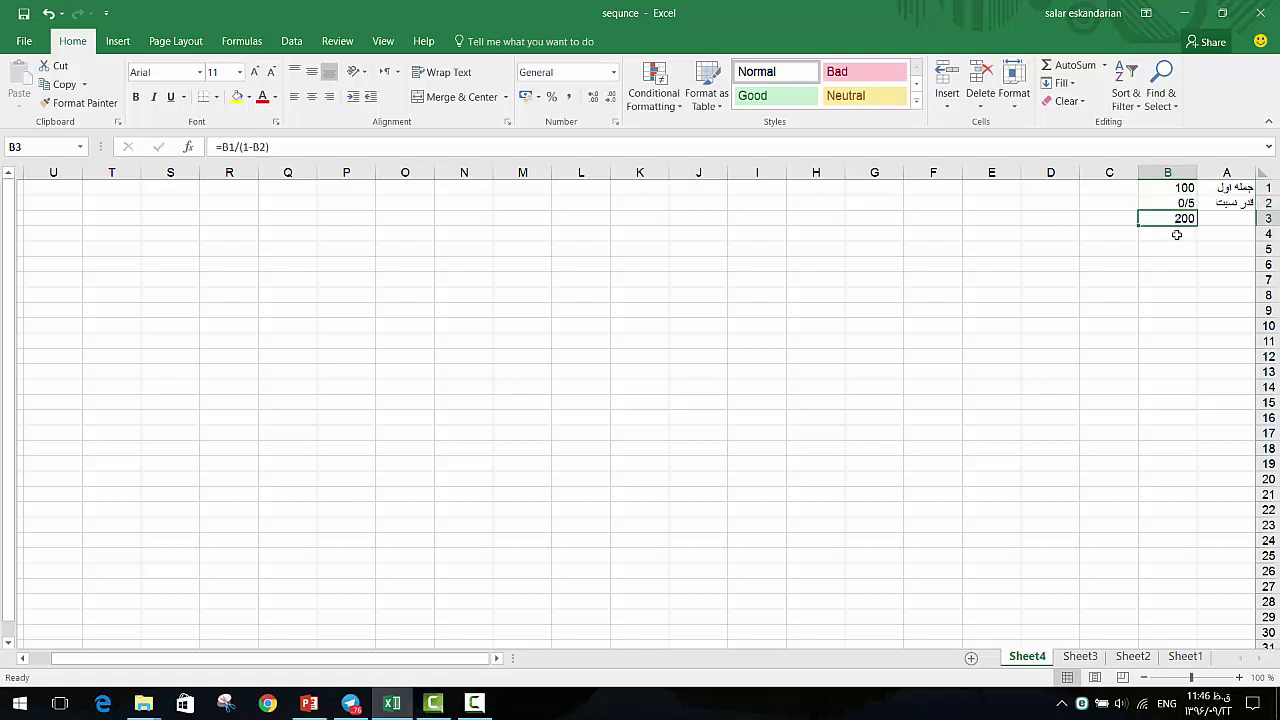
Step: Label the infinite-sum row with حد مجموع in A3
click(1216, 216)
text(pn l[l,)
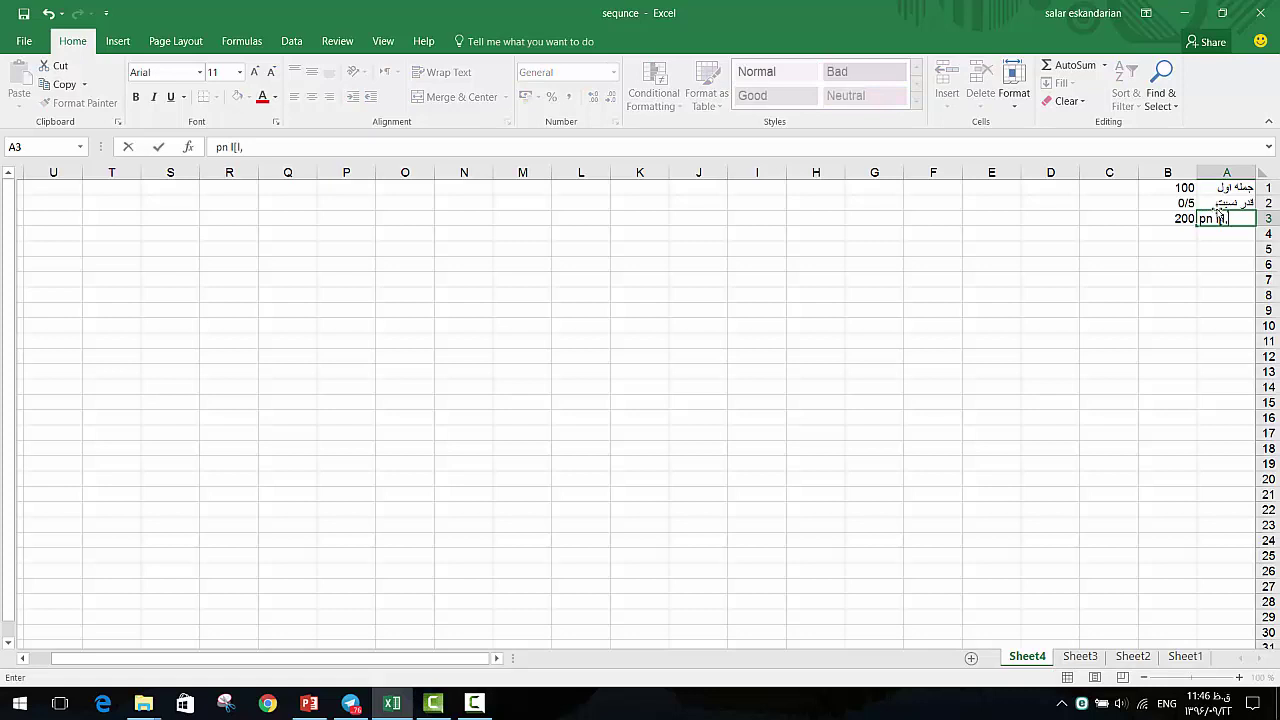
key(BackSpace)
key(BackSpace)
key(BackSpace)
key(BackSpace)
key(BackSpace)
key(BackSpace)
text(حد مجاز)
key(Return)
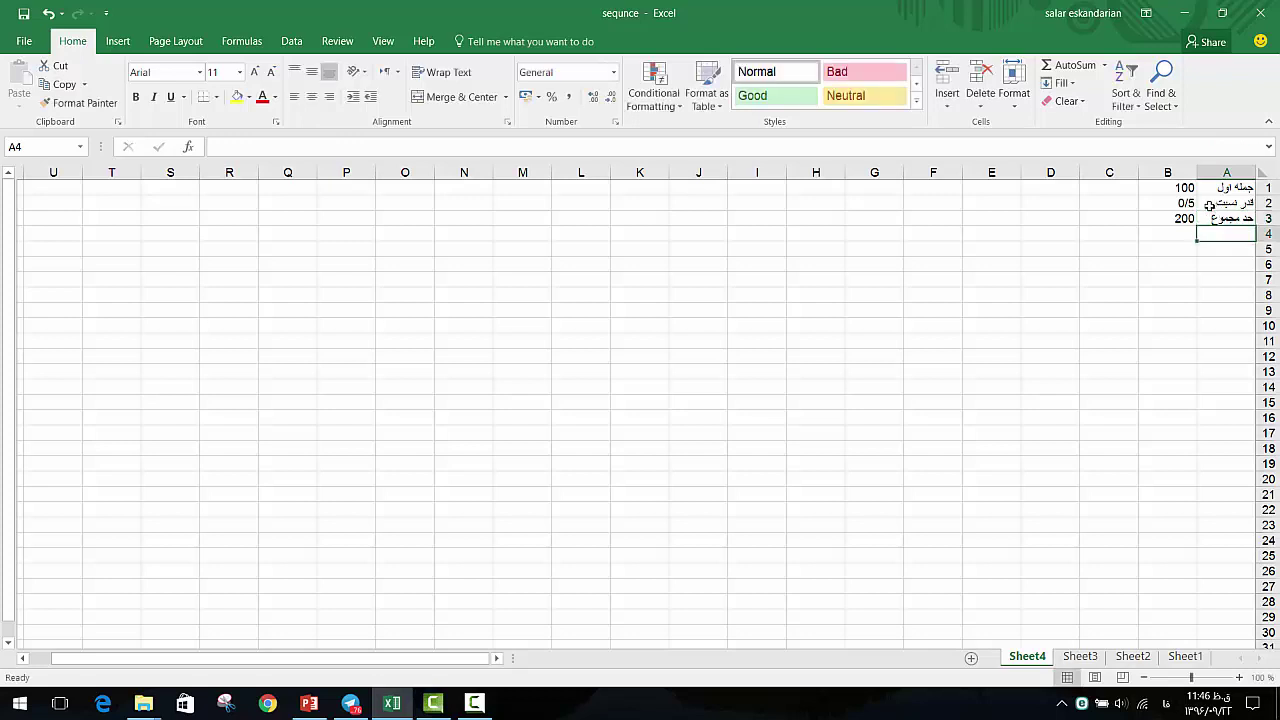
Step: Set the common ratio in B2 to 0/1 and review the calculation block A1:B3
click(1174, 202)
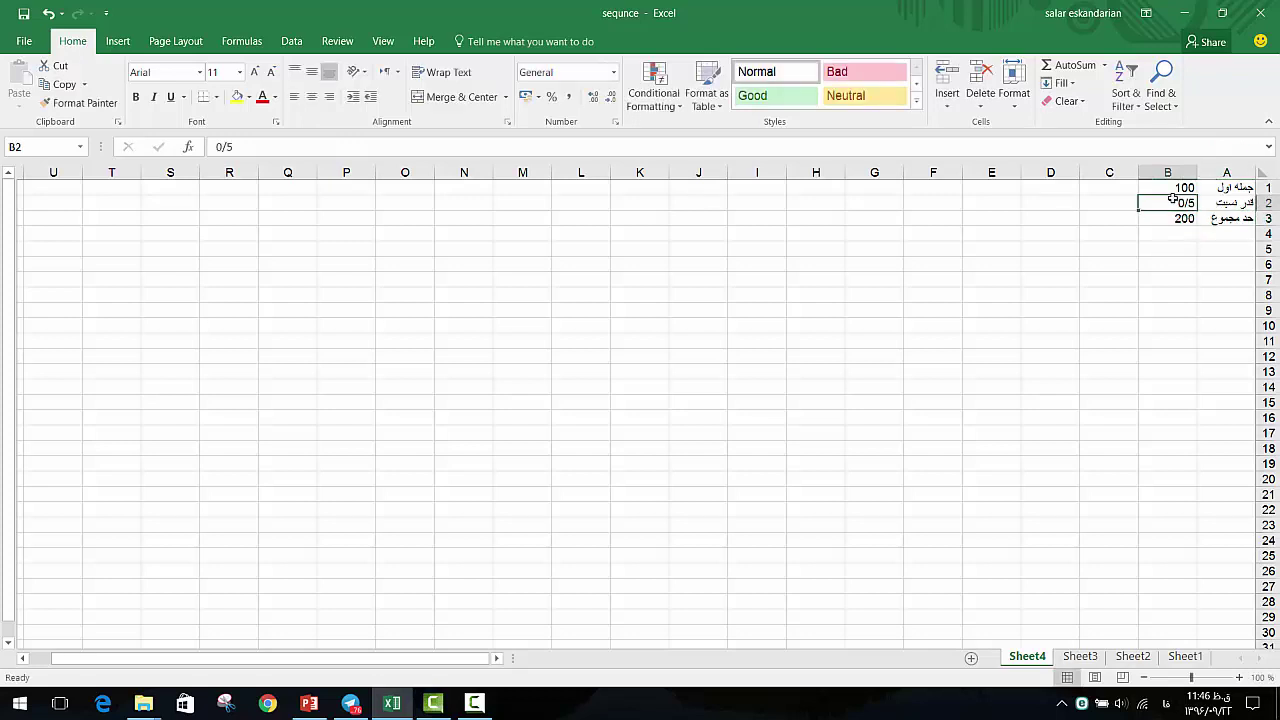
text(0/1)
key(Return)
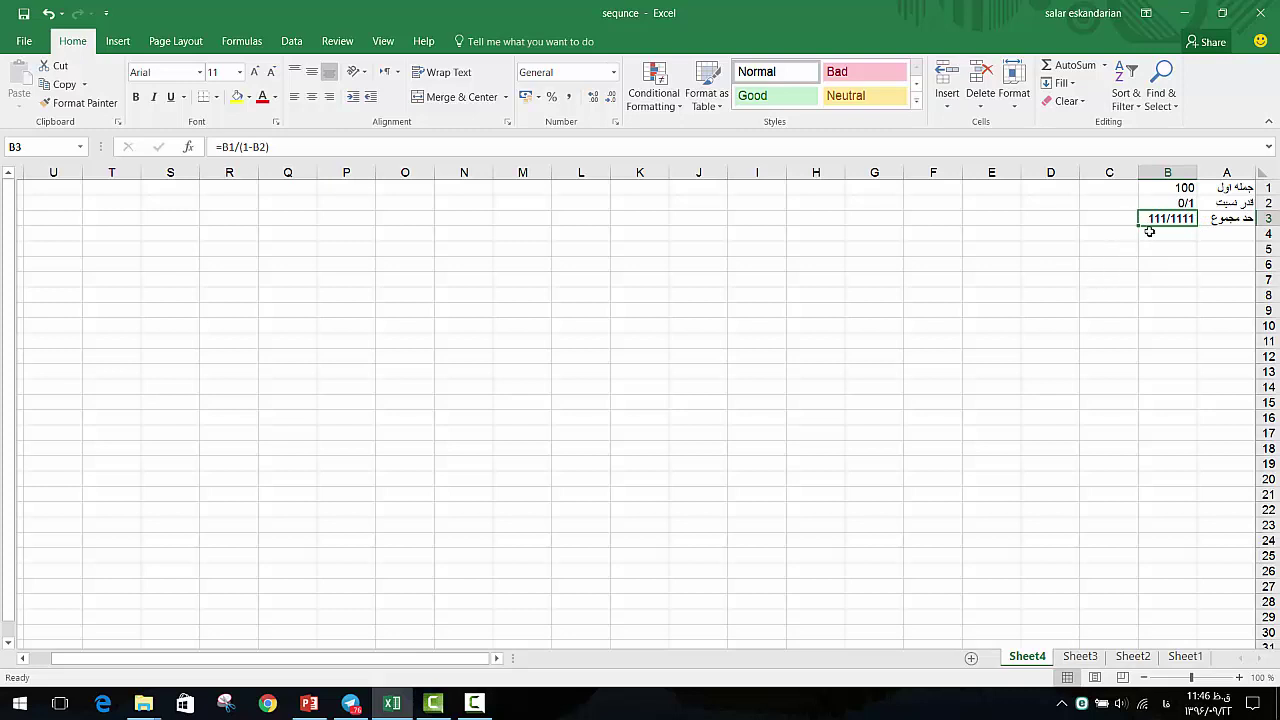
click(1210, 190)
drag(1208, 196, 1170, 216)
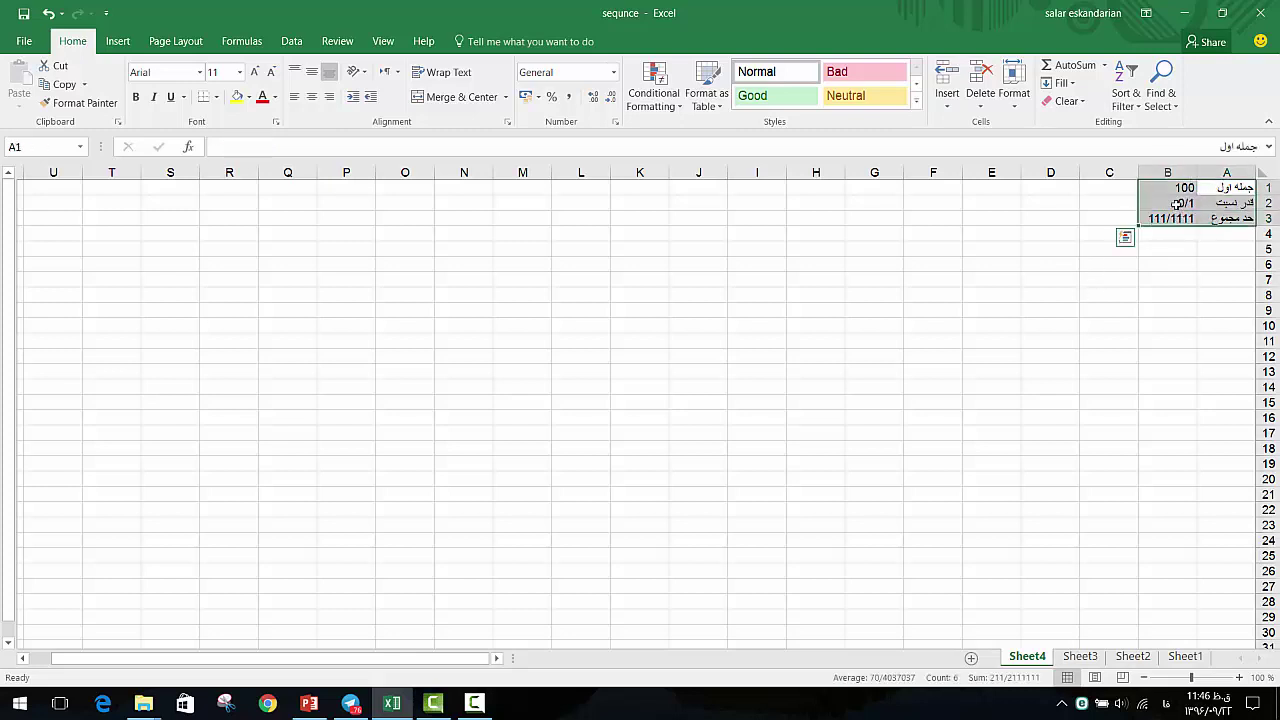
Step: Restore the first term in B1 to 20 and the common ratio in B2 to 0/5
click(1172, 186)
text(20)
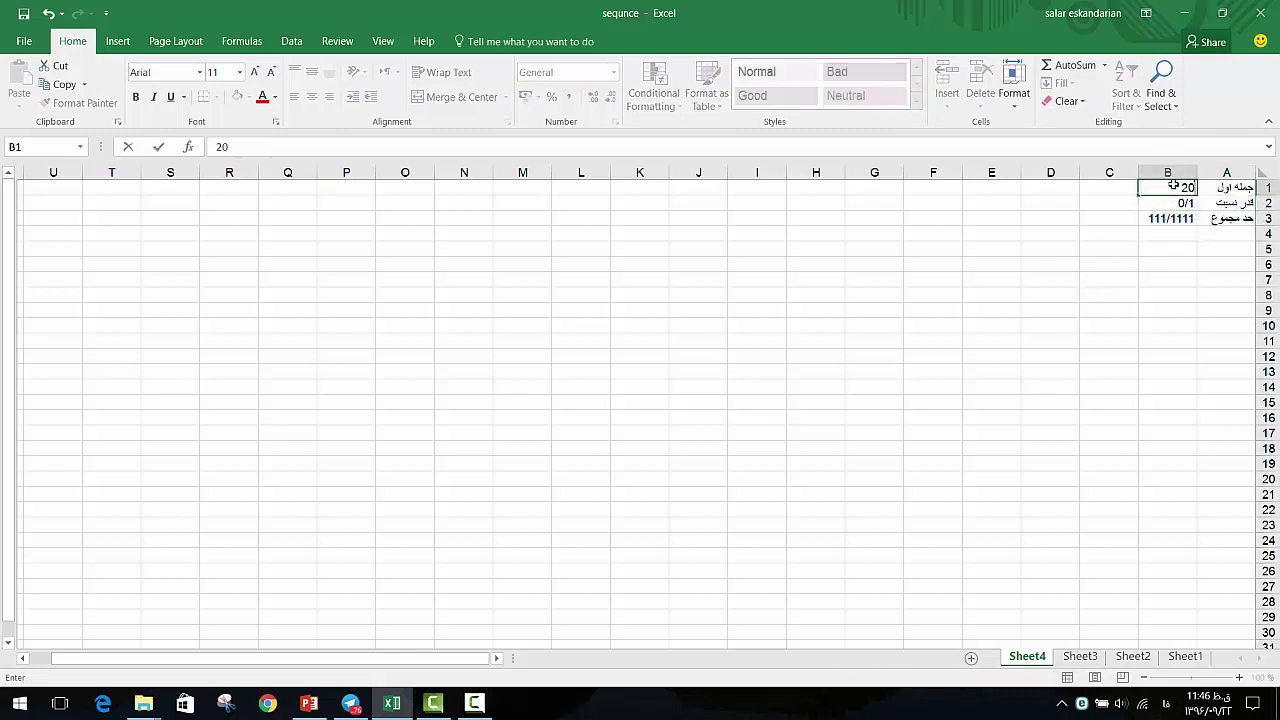
key(Return)
text(0/5)
key(Return)
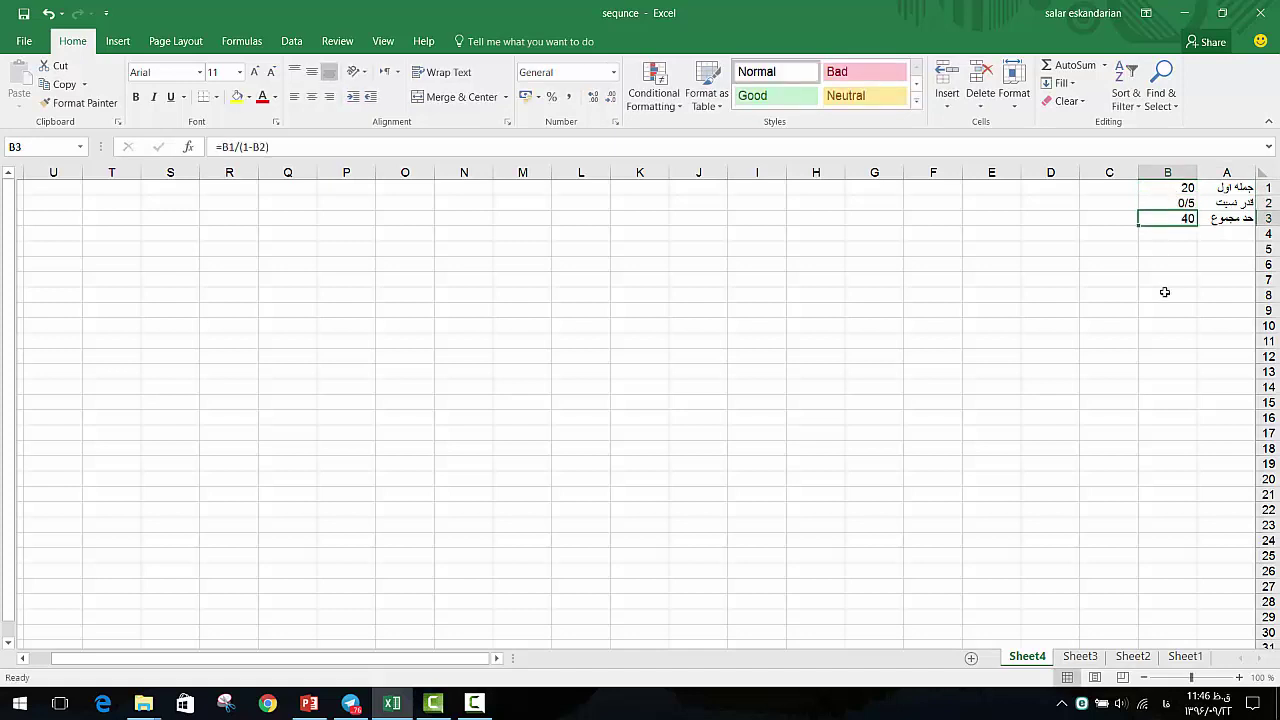
Step: Review the calculation block A1:B3, switch to PowerPoint and open slide 7 with the bouncing-ball exercise
drag(1218, 184, 1165, 218)
click(1169, 219)
click(314, 693)
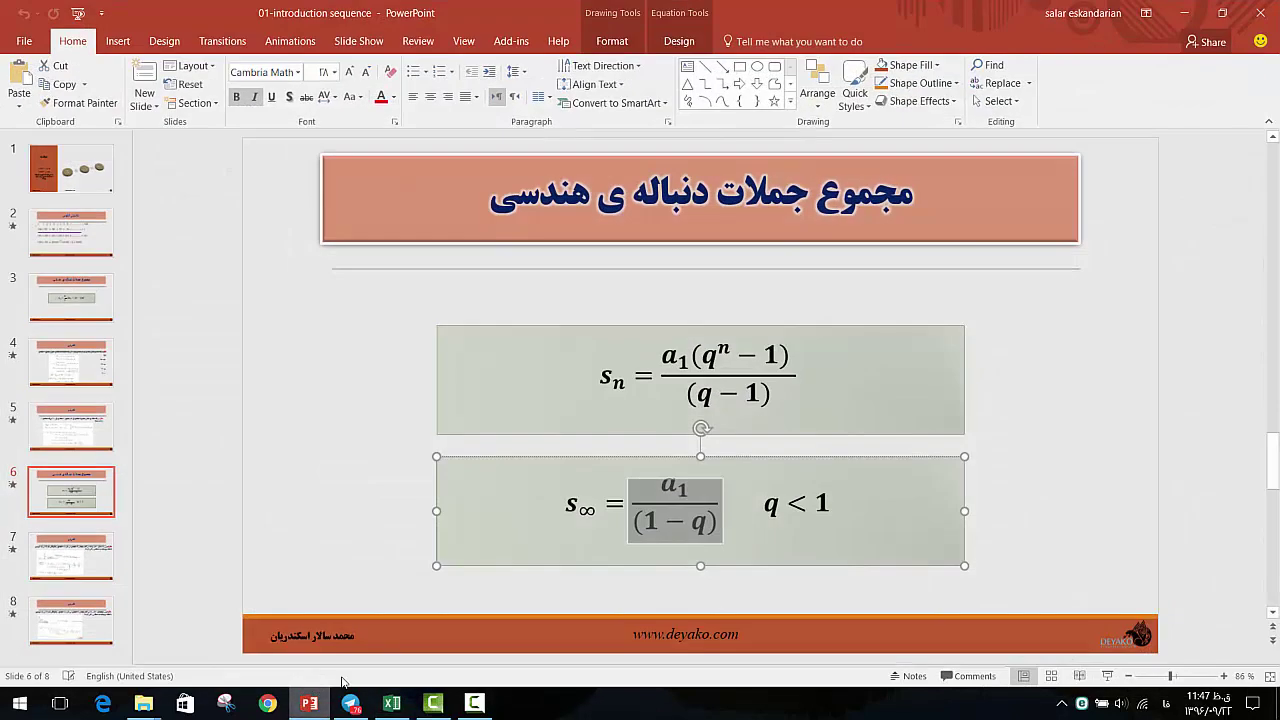
click(52, 551)
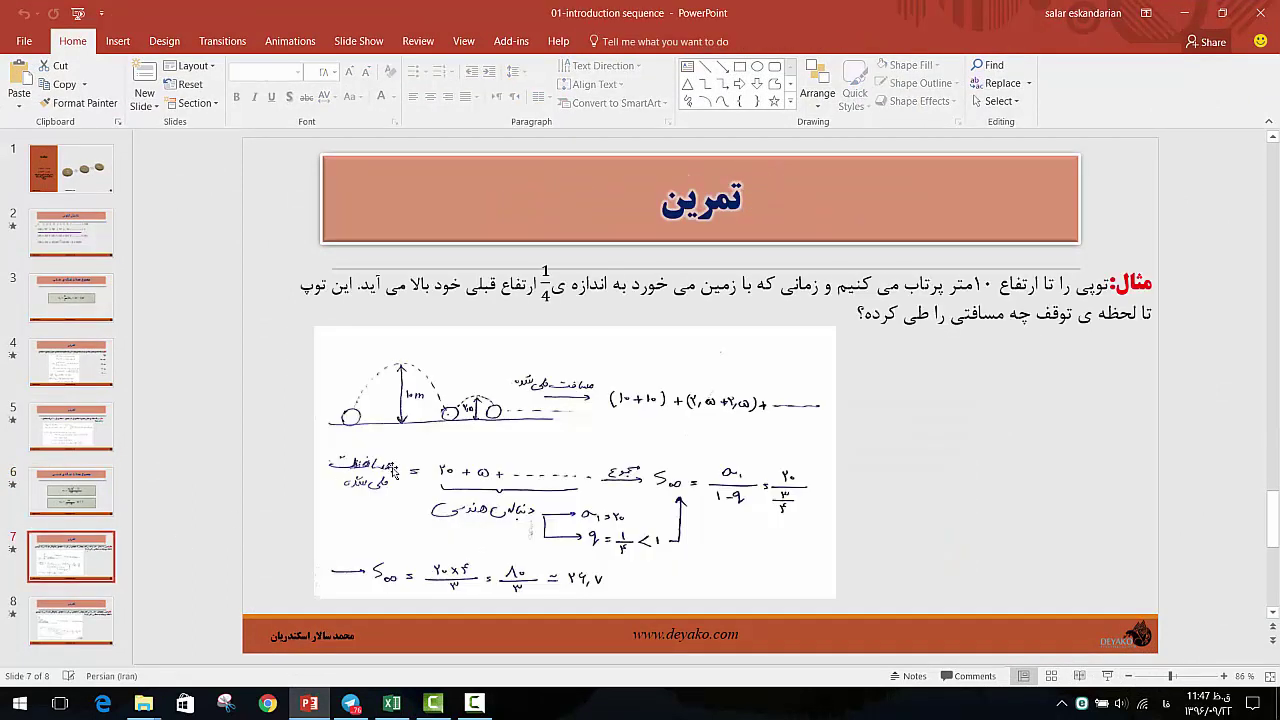